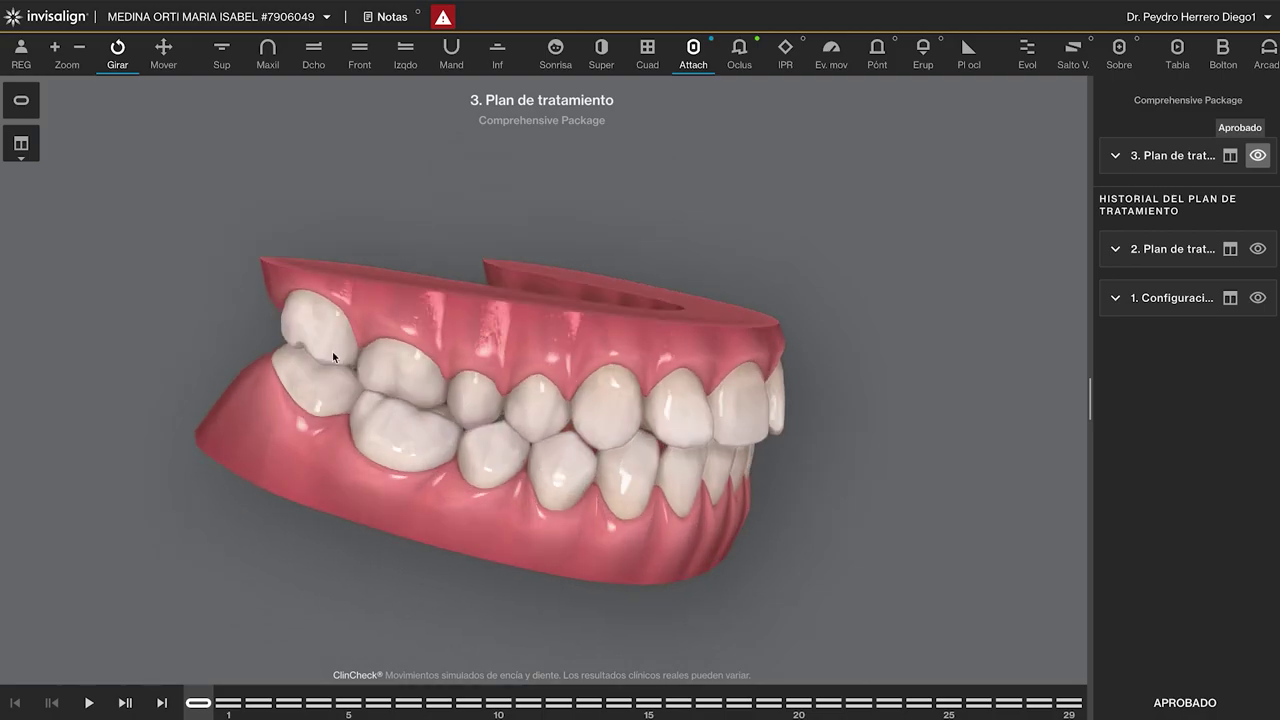
Step: Tilt and rotate the two-arch model with Girar until it faces front
{"action": "left_click_drag", "start_coordinate": [334, 333], "coordinate": [330, 297]}
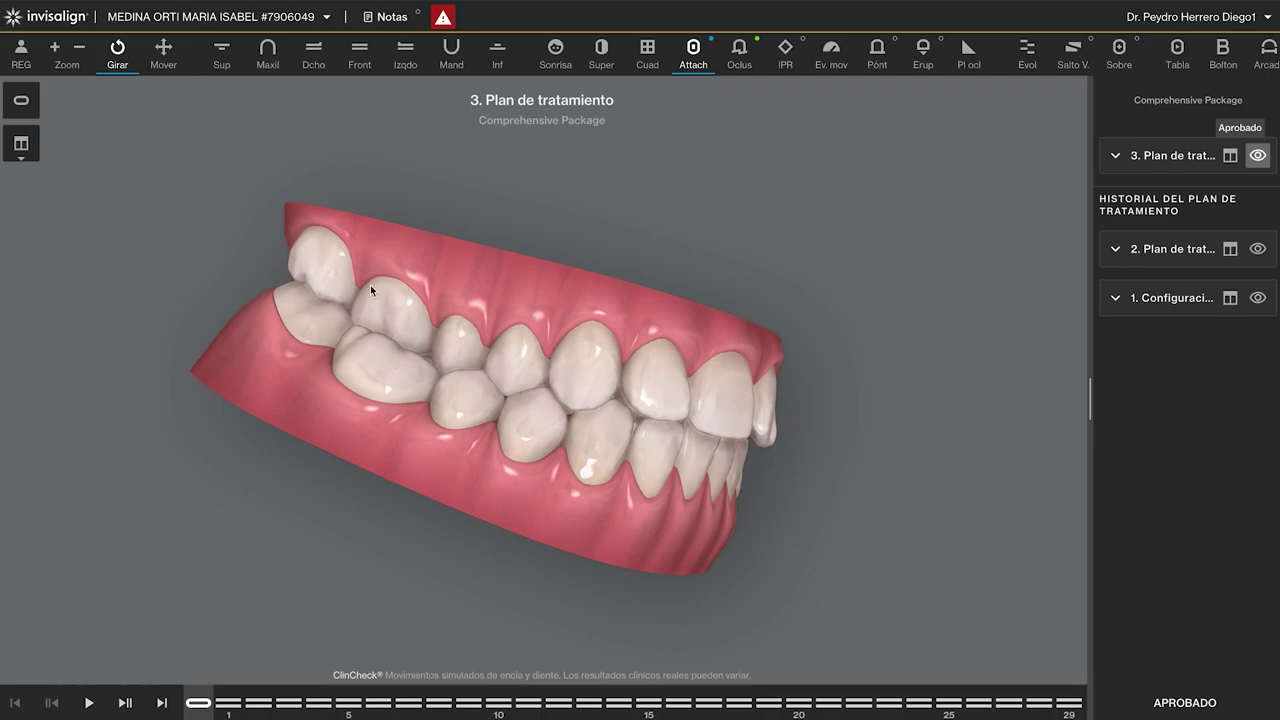
{"action": "left_click_drag", "start_coordinate": [526, 384], "coordinate": [800, 376]}
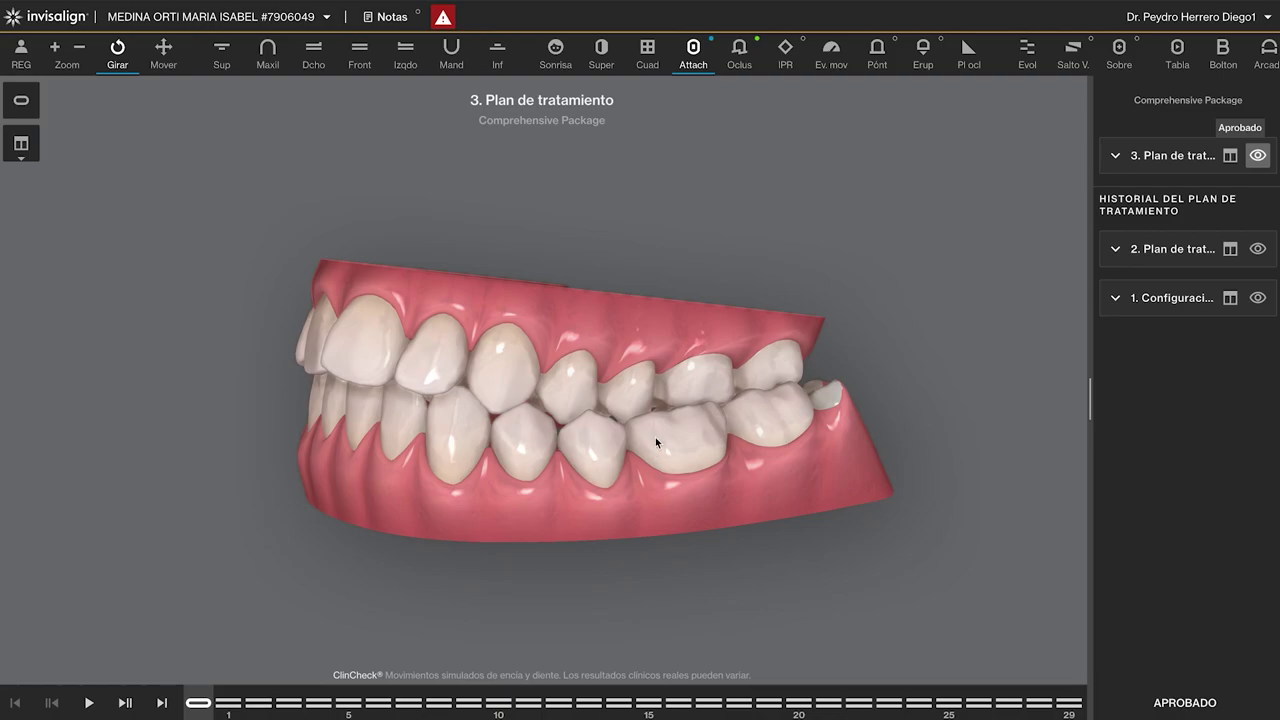
{"action": "left_click_drag", "start_coordinate": [658, 442], "coordinate": [657, 418]}
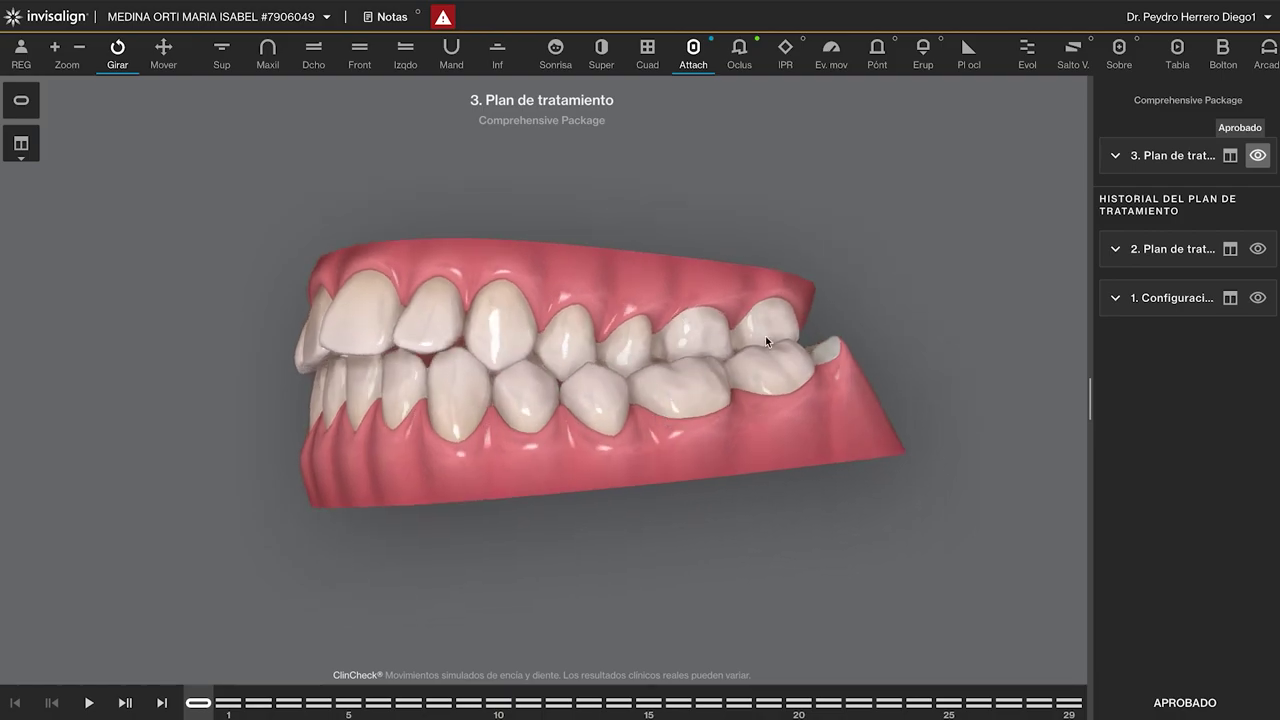
{"action": "left_click_drag", "start_coordinate": [494, 356], "coordinate": [532, 298]}
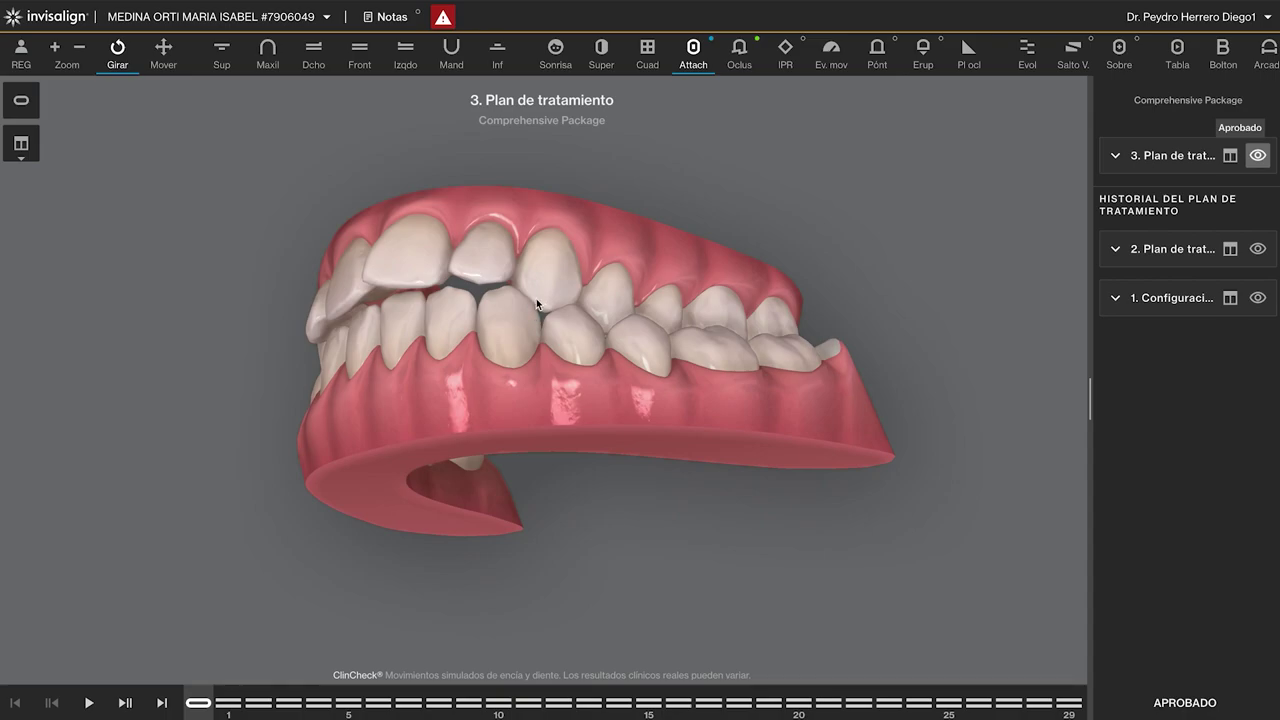
{"action": "left_click_drag", "start_coordinate": [526, 304], "coordinate": [837, 213]}
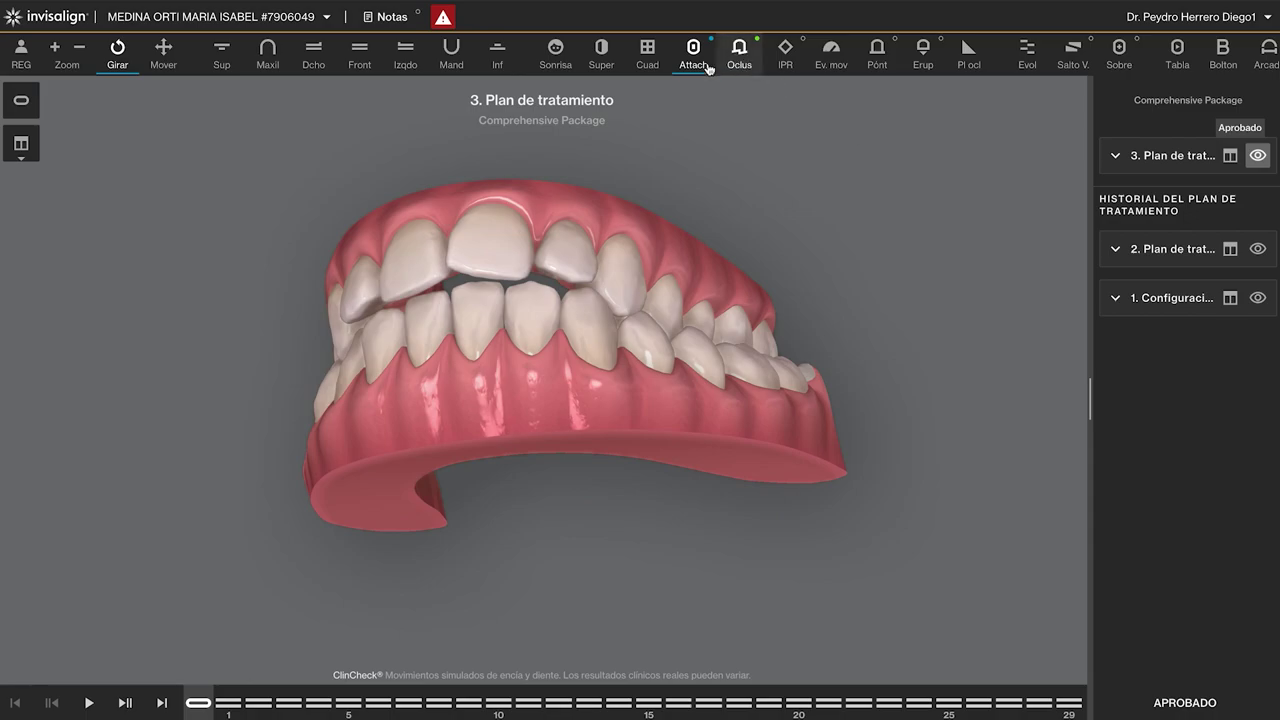
Step: Show the lower arch occlusal view and scrub the plan from stage 5 to stage 17
{"action": "left_click", "coordinate": [405, 50]}
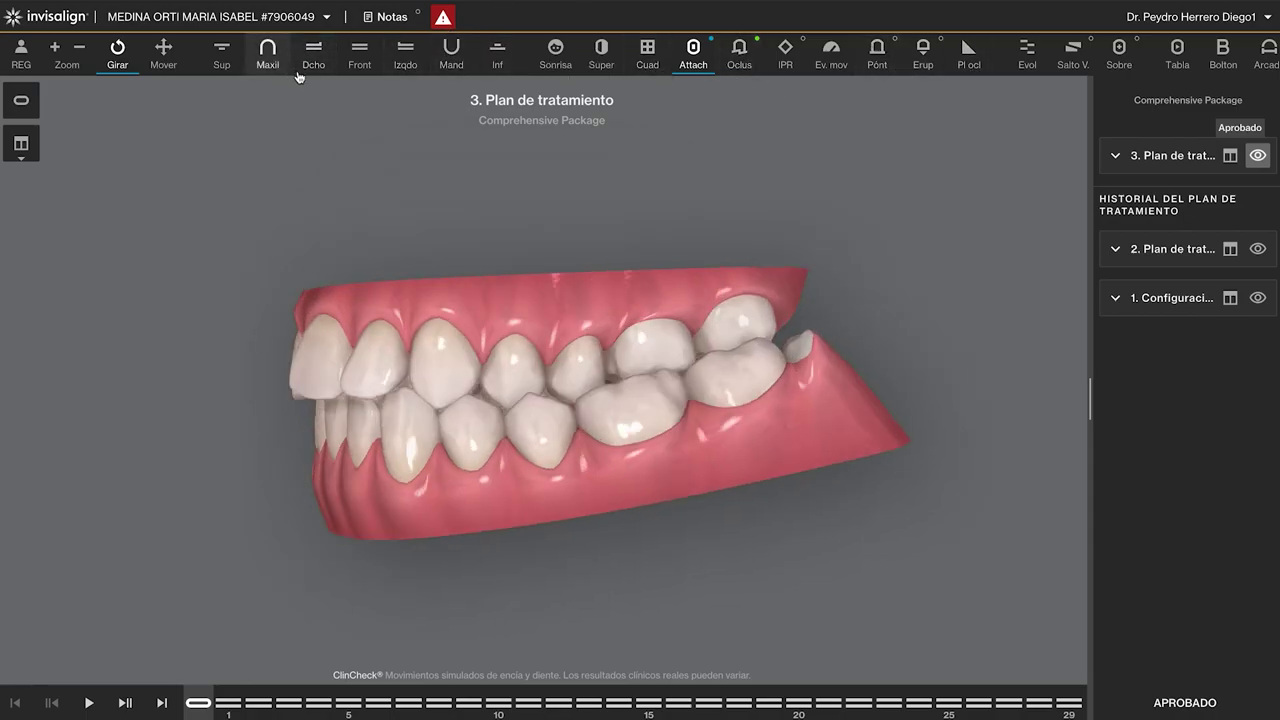
{"action": "left_click", "coordinate": [497, 50]}
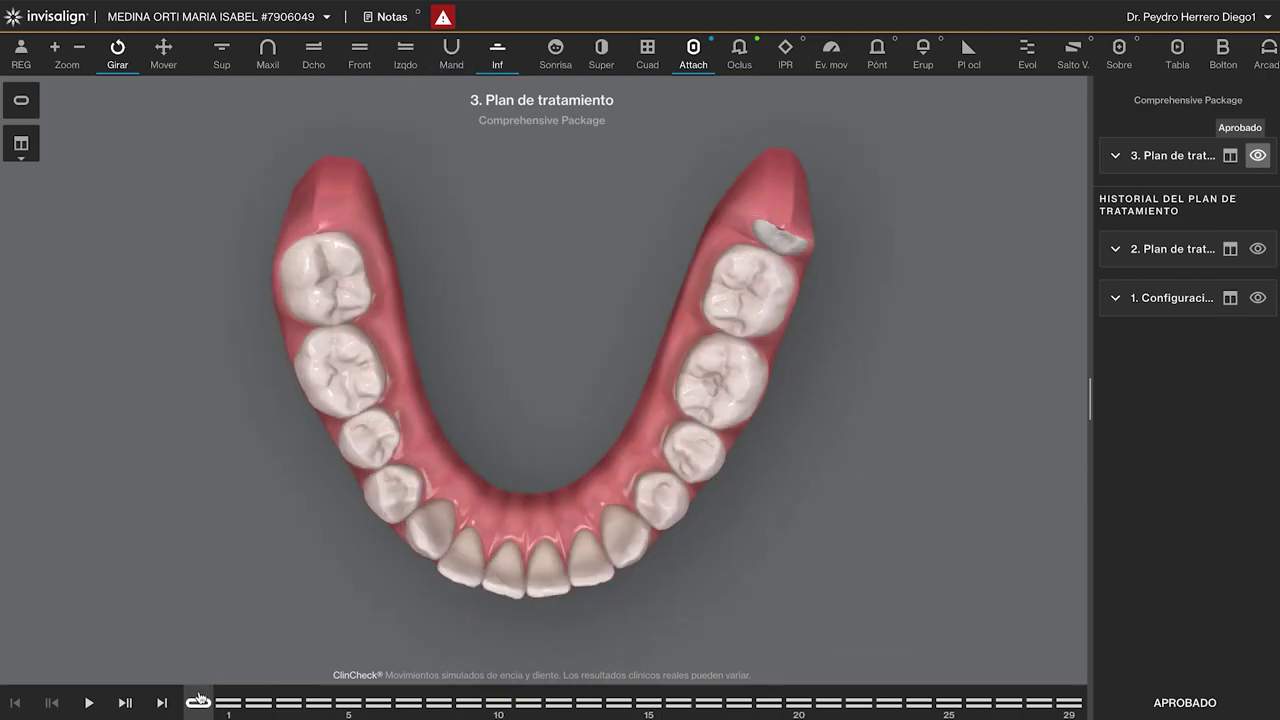
{"action": "left_click_drag", "start_coordinate": [241, 698], "coordinate": [353, 706]}
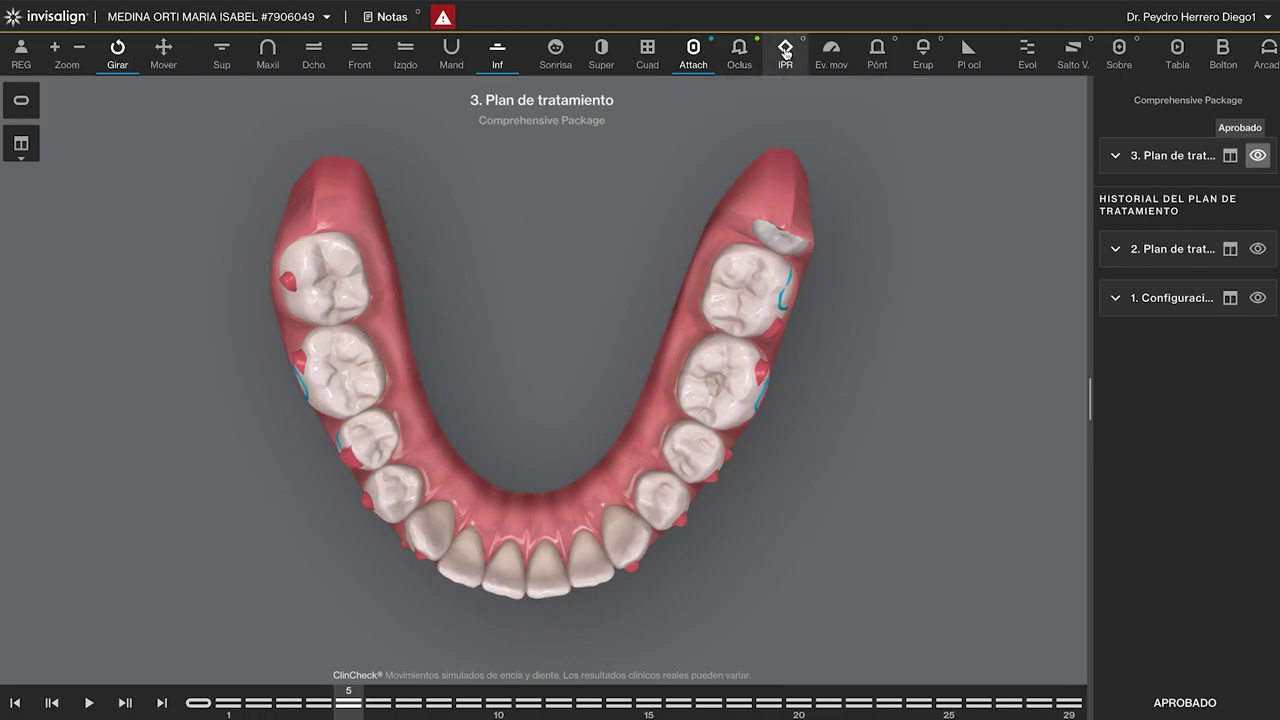
{"action": "mouse_move", "coordinate": [351, 703]}
{"action": "left_mouse_down"}
{"action": "mouse_move", "coordinate": [661, 670]}
{"action": "mouse_move", "coordinate": [417, 654]}
{"action": "mouse_move", "coordinate": [590, 658]}
{"action": "left_mouse_up"}
{"action": "left_click_drag", "start_coordinate": [685, 650], "coordinate": [529, 612]}
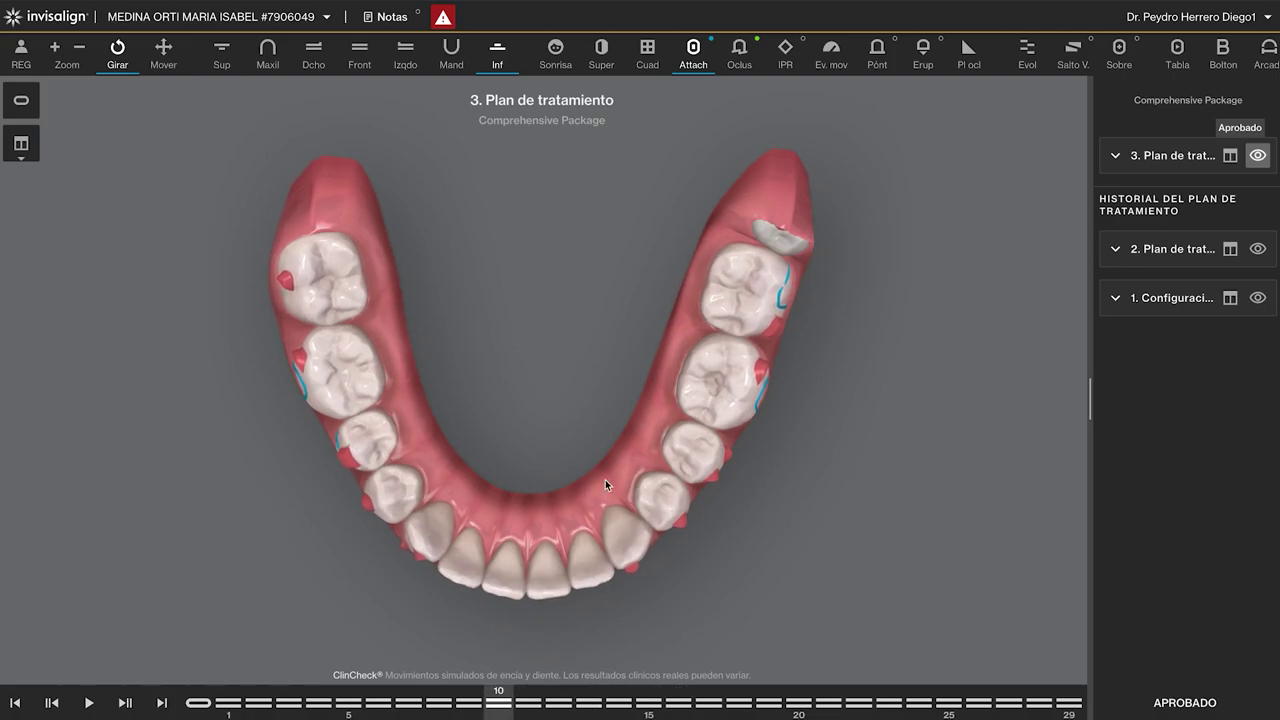
{"action": "left_click_drag", "start_coordinate": [494, 698], "coordinate": [708, 703]}
Step: Check lower-arch attachments at stages 11, 15 and 19, then return to the initial stage
{"action": "left_click", "coordinate": [529, 700]}
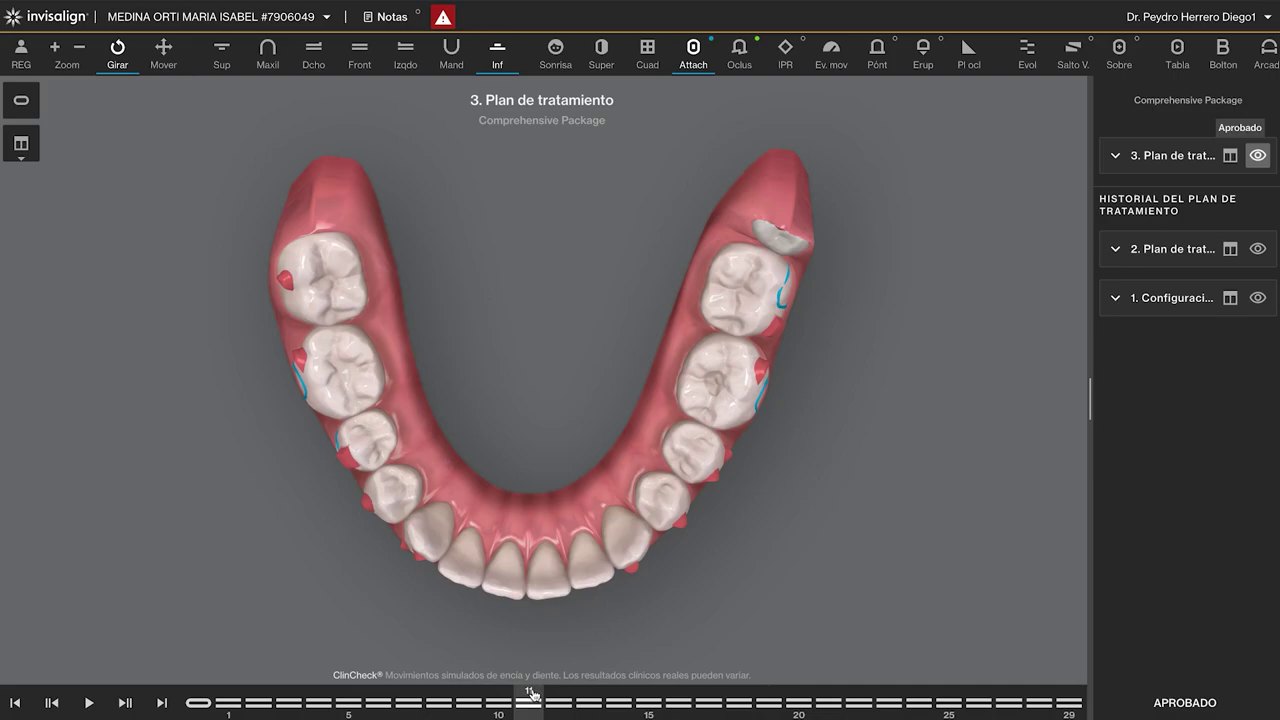
{"action": "left_click", "coordinate": [650, 700]}
{"action": "left_click_drag", "start_coordinate": [699, 694], "coordinate": [797, 700]}
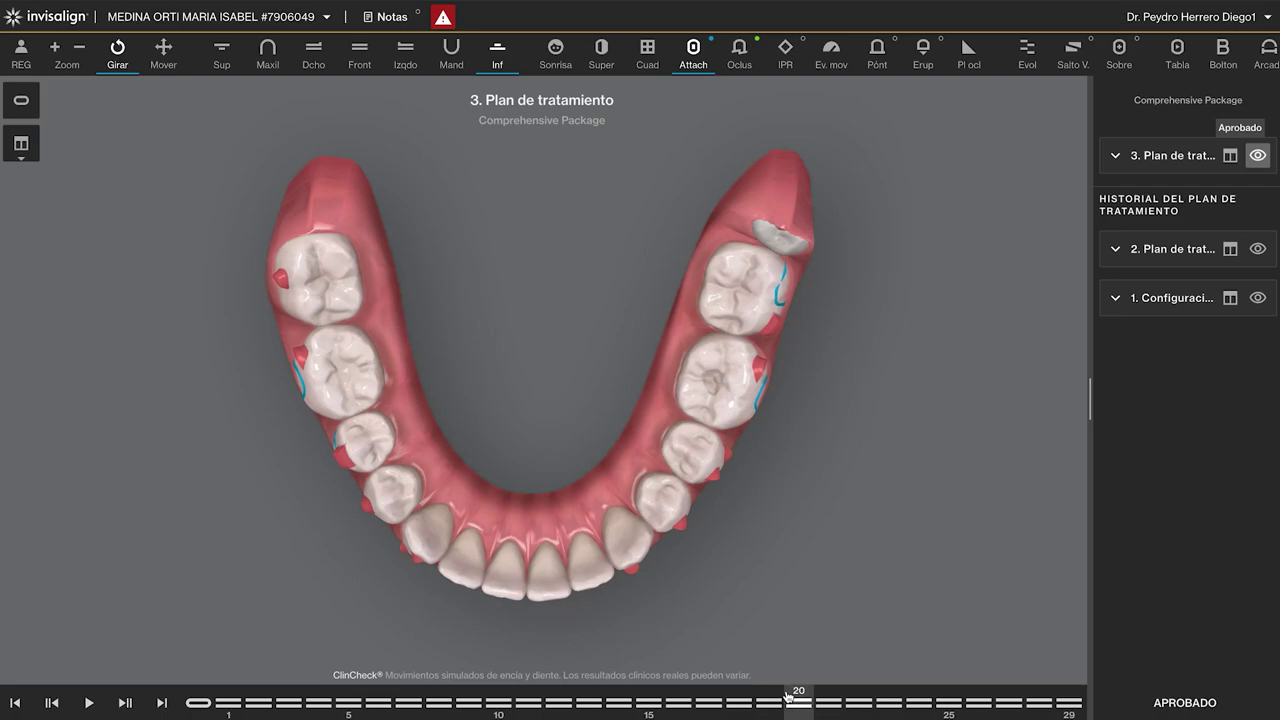
{"action": "left_click_drag", "start_coordinate": [494, 482], "coordinate": [534, 483]}
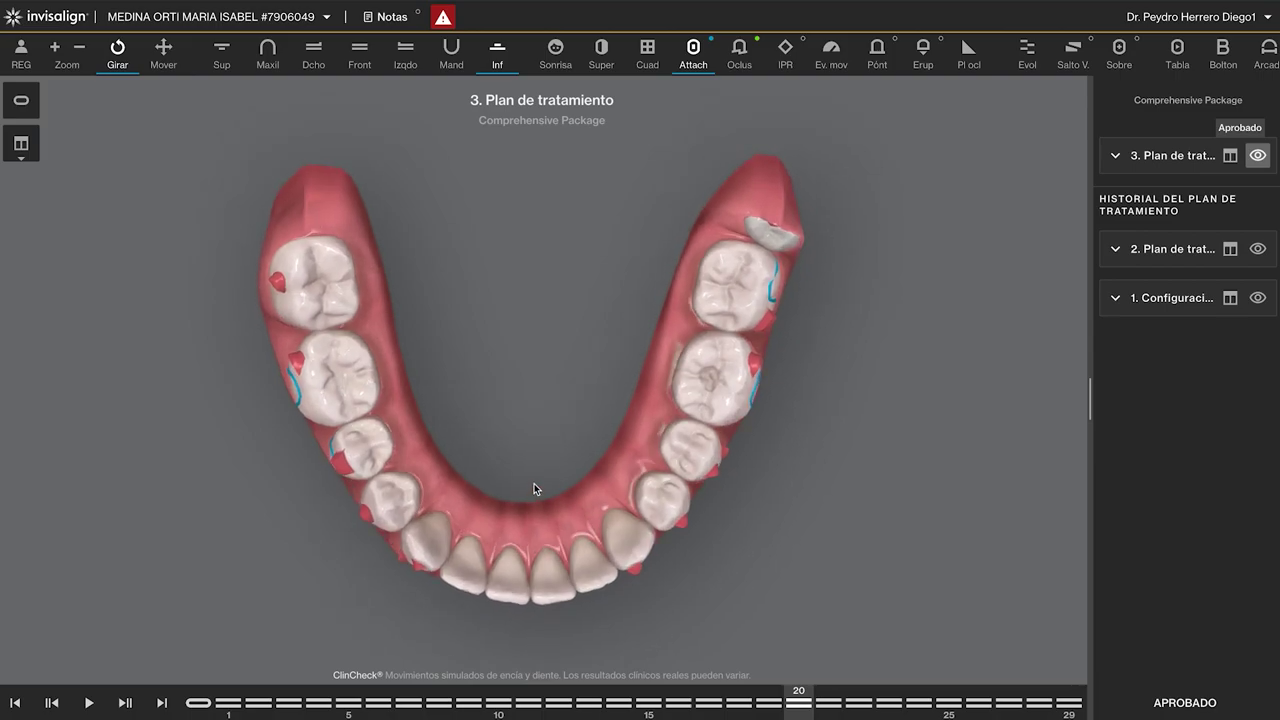
{"action": "mouse_move", "coordinate": [534, 483]}
{"action": "left_mouse_down"}
{"action": "mouse_move", "coordinate": [508, 474]}
{"action": "mouse_move", "coordinate": [517, 460]}
{"action": "mouse_move", "coordinate": [518, 483]}
{"action": "mouse_move", "coordinate": [517, 472]}
{"action": "left_mouse_up"}
{"action": "left_click", "coordinate": [15, 703]}
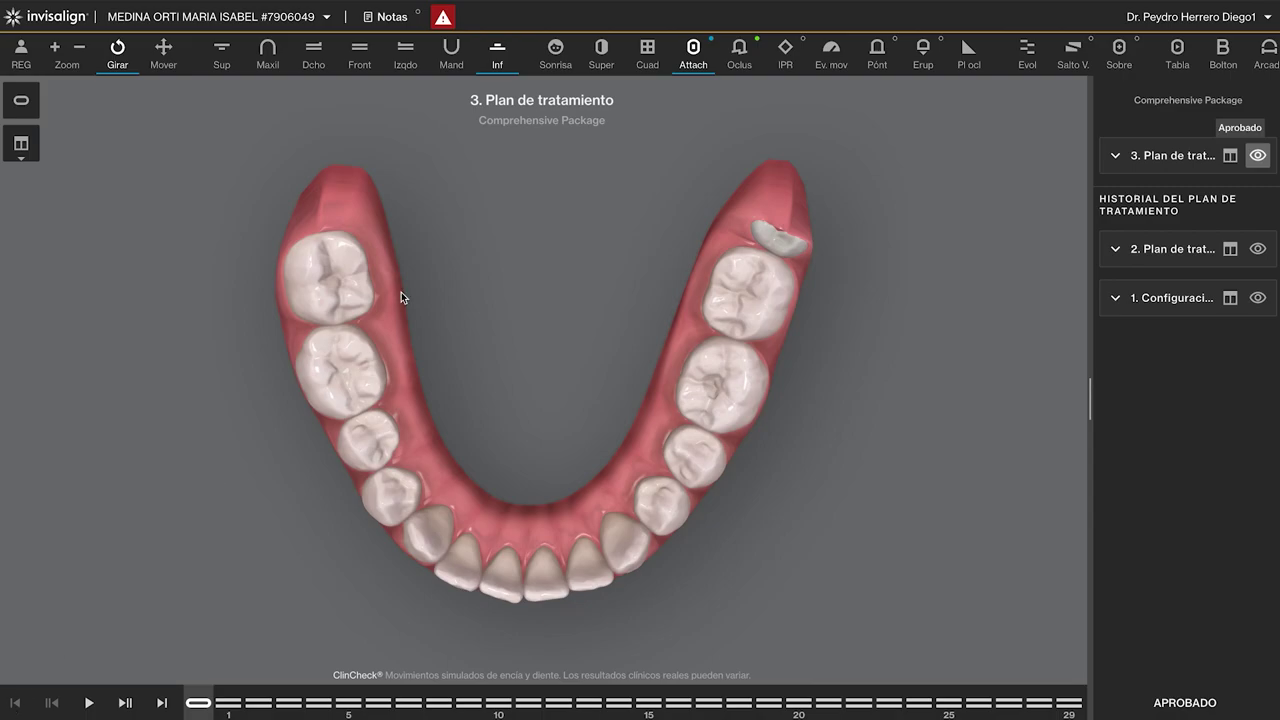
Step: Show the upper arch occlusal view at the initial stage with attachments hidden
{"action": "left_click", "coordinate": [739, 52]}
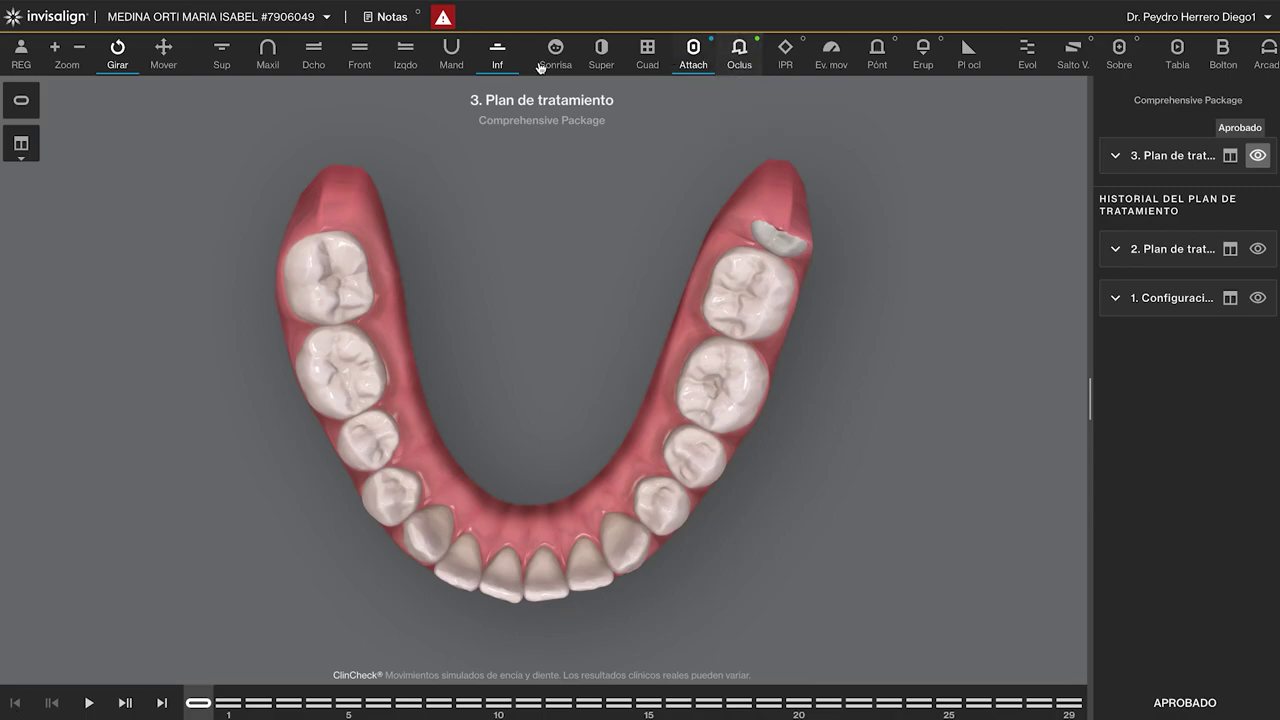
{"action": "left_click", "coordinate": [280, 50]}
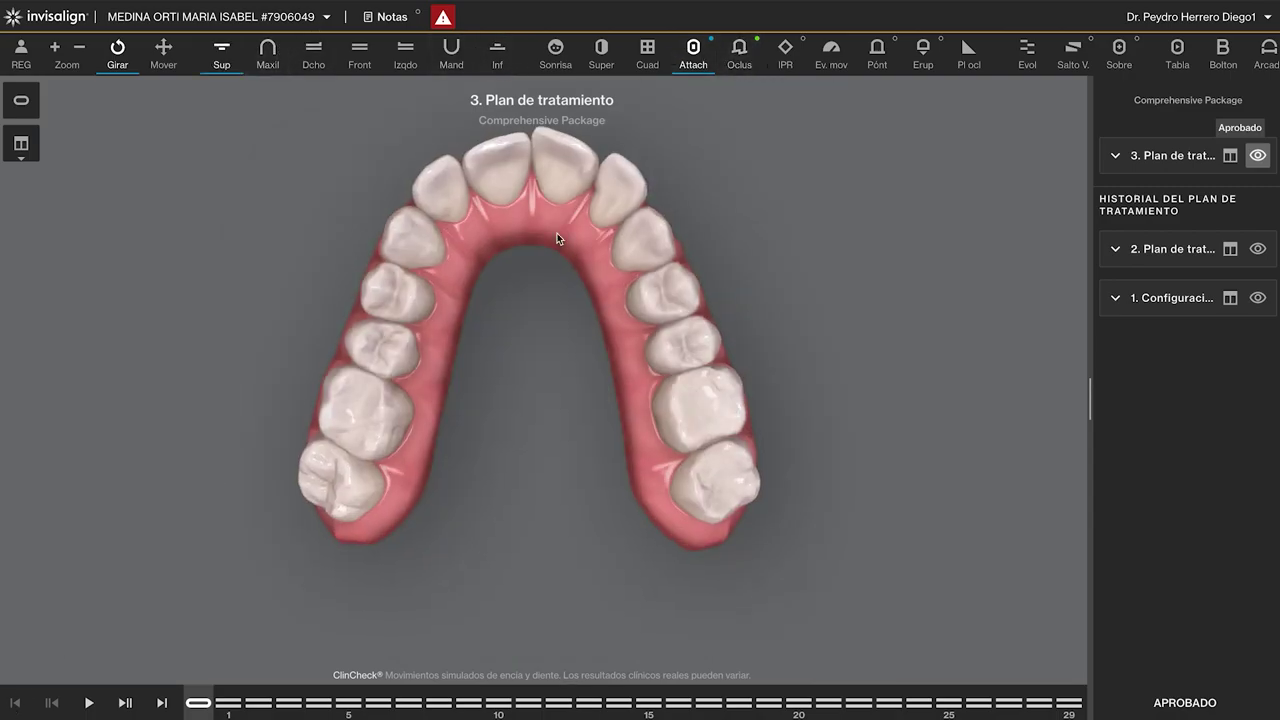
{"action": "left_click_drag", "start_coordinate": [555, 232], "coordinate": [555, 240]}
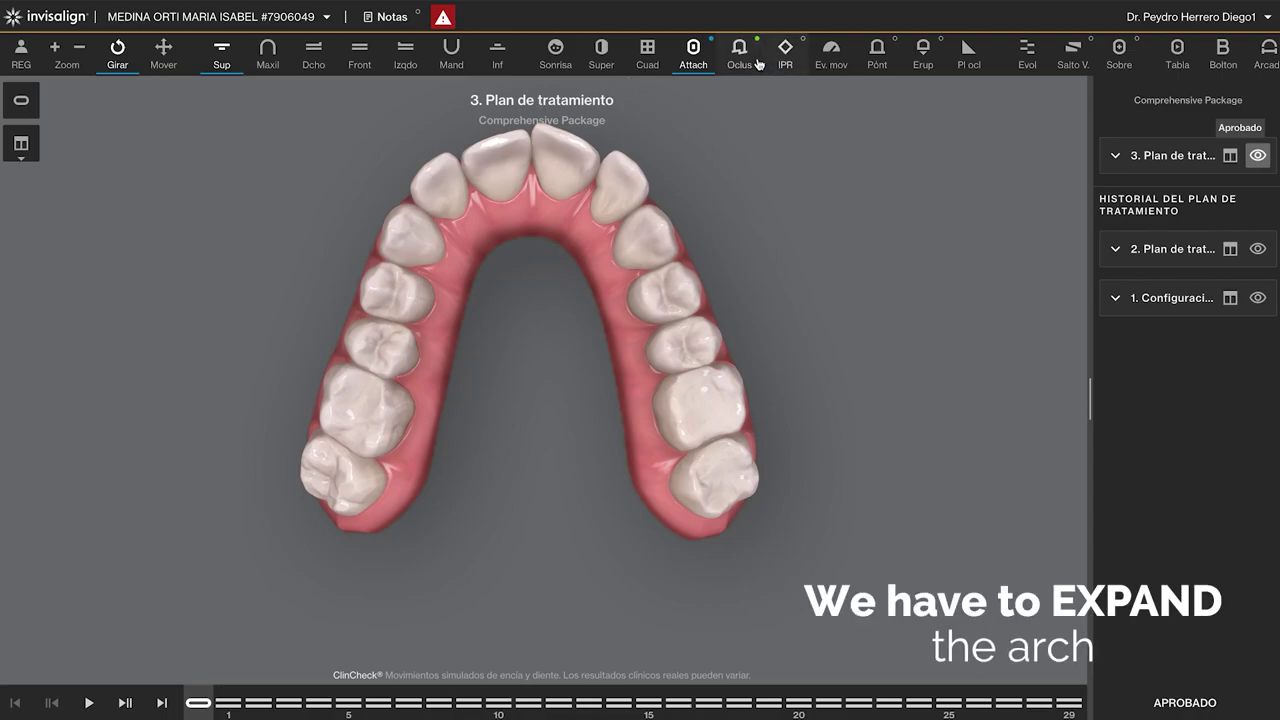
{"action": "left_click", "coordinate": [697, 52]}
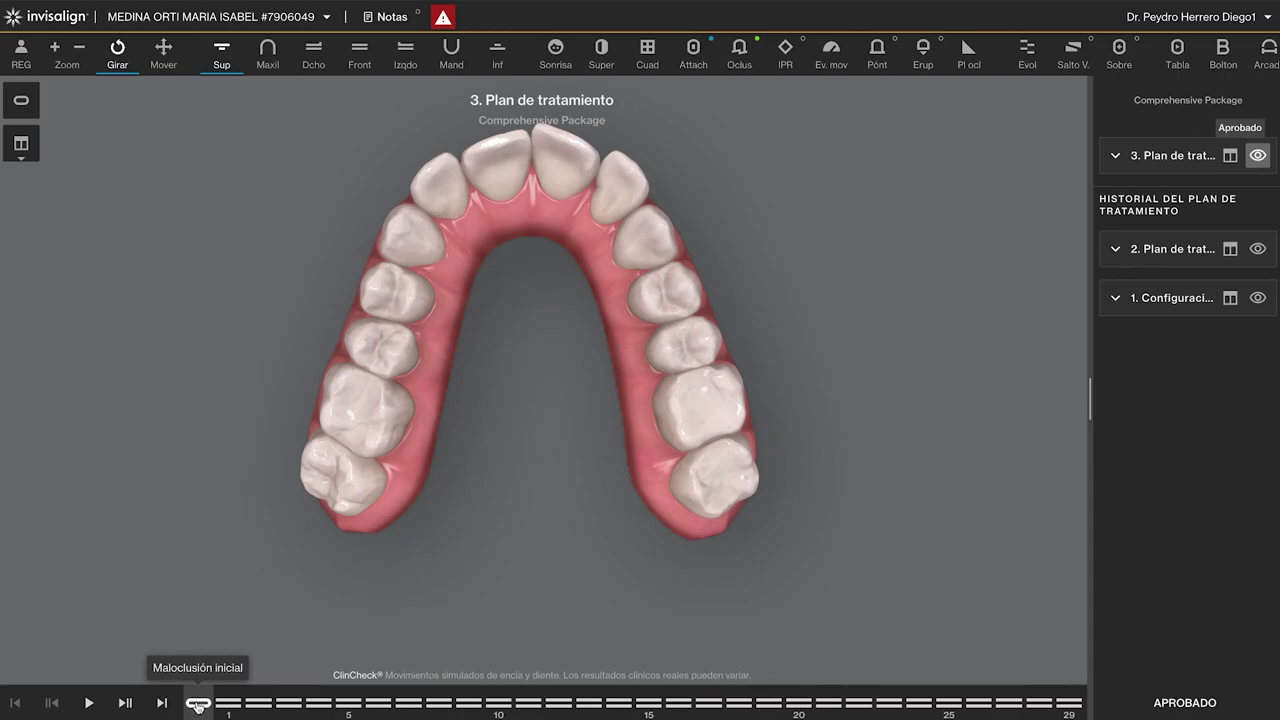
Step: Step the upper arch through stages 3, 13, 8 and 23, animating the expansion back and forth
{"action": "left_click", "coordinate": [288, 703]}
{"action": "left_click", "coordinate": [588, 703]}
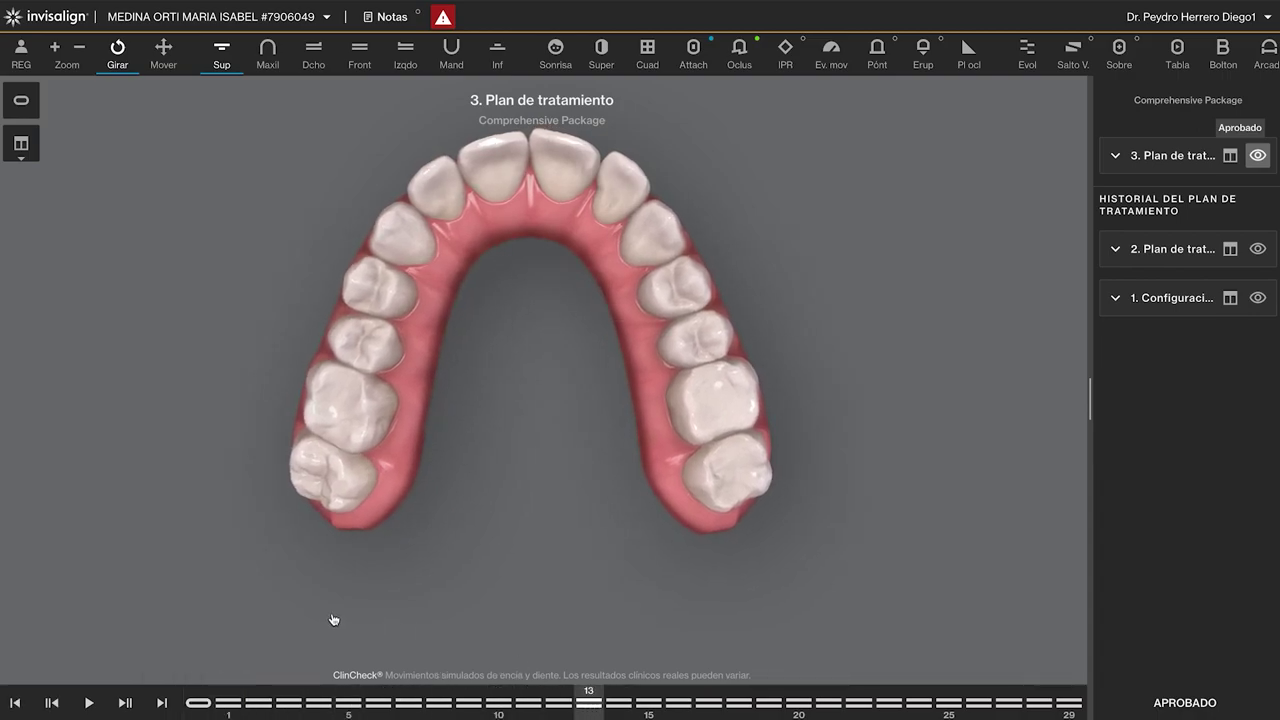
{"action": "left_click", "coordinate": [438, 703]}
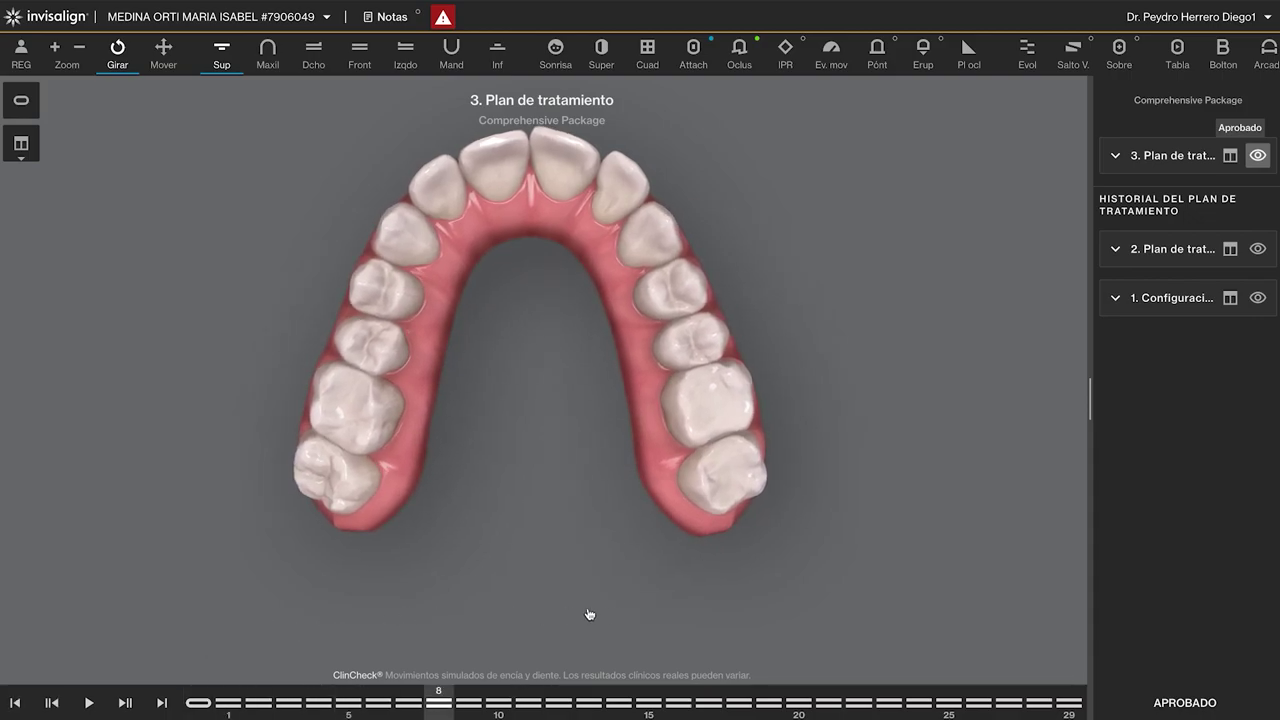
{"action": "left_click", "coordinate": [888, 703]}
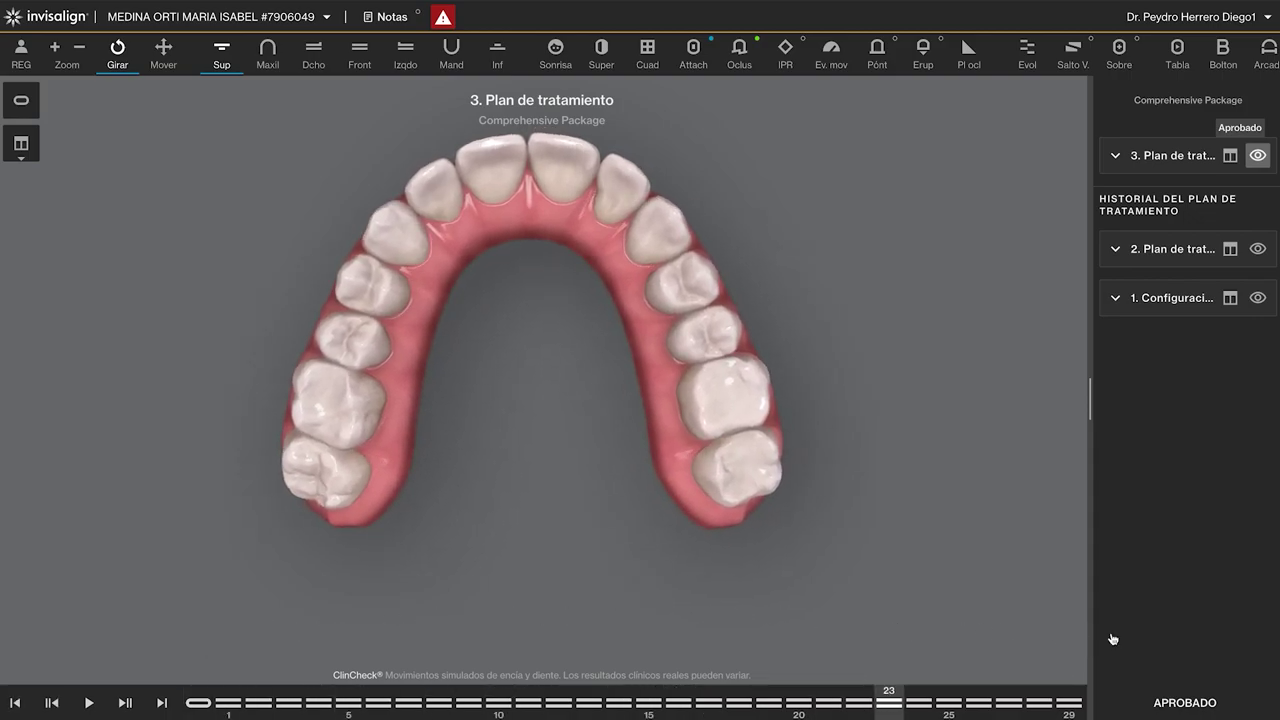
{"action": "key", "text": "Right"}
{"action": "key", "text": "Right"}
{"action": "key", "text": "Right"}
{"action": "key", "text": "Right"}
{"action": "key", "text": "Right"}
{"action": "key", "text": "Left"}
{"action": "key", "text": "Left"}
{"action": "key", "text": "Left"}
{"action": "key", "text": "Left"}
{"action": "key", "text": "Left"}
{"action": "key", "text": "Left"}
{"action": "key", "text": "Left"}
{"action": "key", "text": "Left"}
{"action": "key", "text": "Left"}
{"action": "key", "text": "Left"}
{"action": "key", "text": "Left"}
{"action": "key", "text": "Left"}
{"action": "key", "text": "Left"}
{"action": "key", "text": "Left"}
{"action": "key", "text": "Left"}
{"action": "key", "text": "Left"}
{"action": "key", "text": "Left"}
{"action": "key", "text": "Left"}
{"action": "key", "text": "Left"}
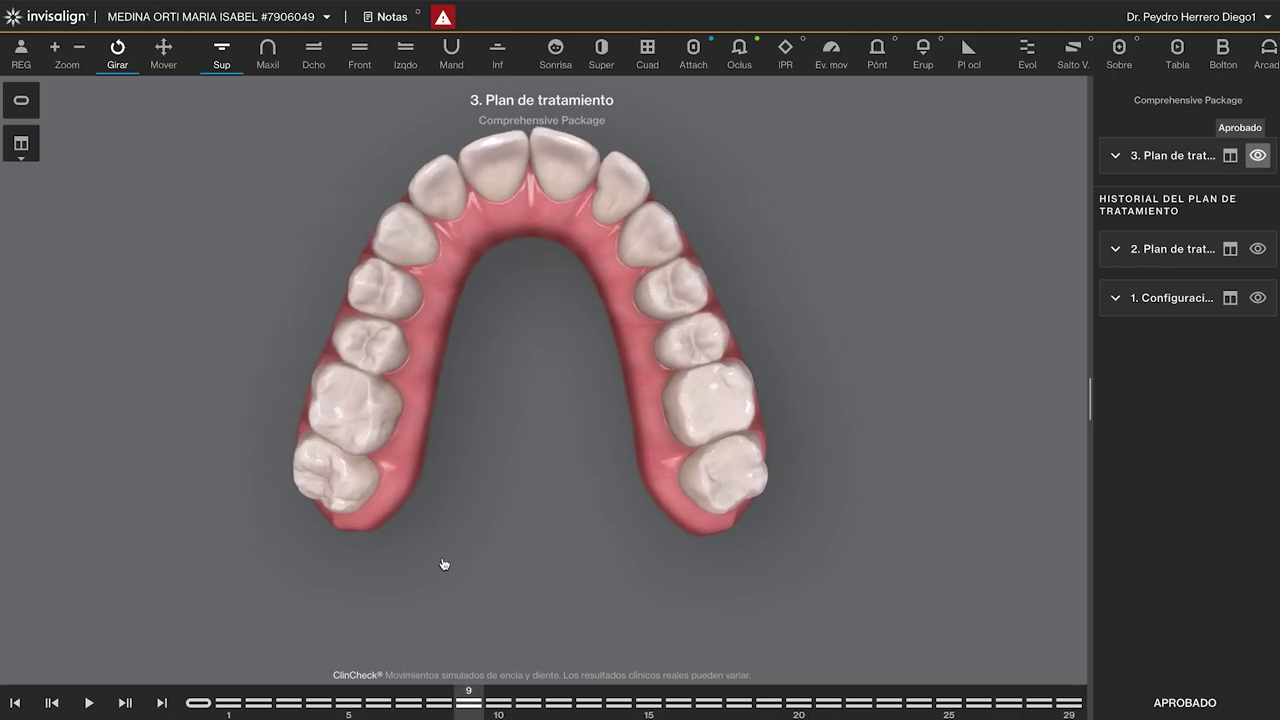
{"action": "key", "text": "Right"}
{"action": "key", "text": "Right"}
{"action": "key", "text": "Right"}
{"action": "key", "text": "Right"}
{"action": "key", "text": "Right"}
{"action": "key", "text": "Right"}
{"action": "key", "text": "Right"}
{"action": "key", "text": "Right"}
{"action": "key", "text": "Right"}
{"action": "key", "text": "Right"}
{"action": "key", "text": "Right"}
{"action": "key", "text": "Right"}
{"action": "key", "text": "Right"}
{"action": "key", "text": "Right"}
{"action": "key", "text": "Right"}
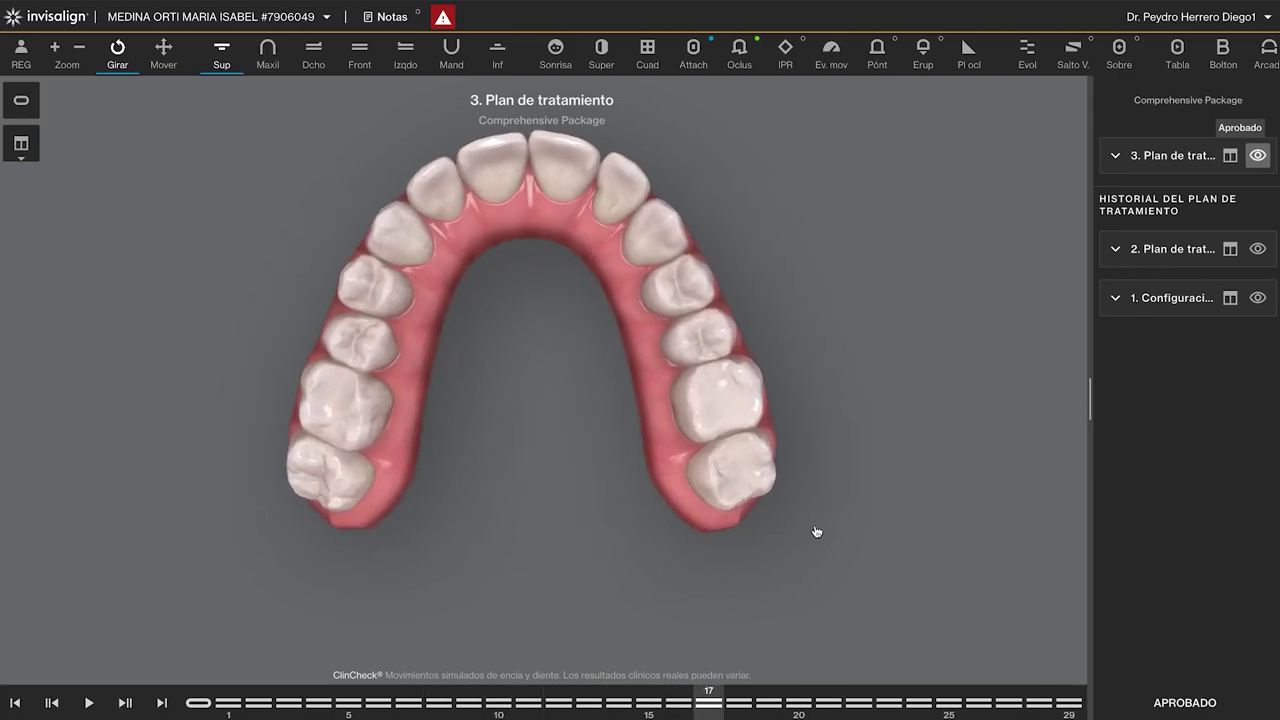
{"action": "key", "text": "Left"}
{"action": "key", "text": "Left"}
{"action": "key", "text": "Left"}
{"action": "key", "text": "Left"}
{"action": "key", "text": "Left"}
{"action": "key", "text": "Left"}
{"action": "key", "text": "Left"}
{"action": "key", "text": "Left"}
{"action": "key", "text": "Left"}
{"action": "key", "text": "Left"}
{"action": "key", "text": "Left"}
{"action": "key", "text": "Left"}
{"action": "key", "text": "Left"}
{"action": "key", "text": "Left"}
{"action": "key", "text": "Left"}
{"action": "key", "text": "Left"}
{"action": "key", "text": "Left"}
{"action": "key", "text": "Left"}
{"action": "key", "text": "Left"}
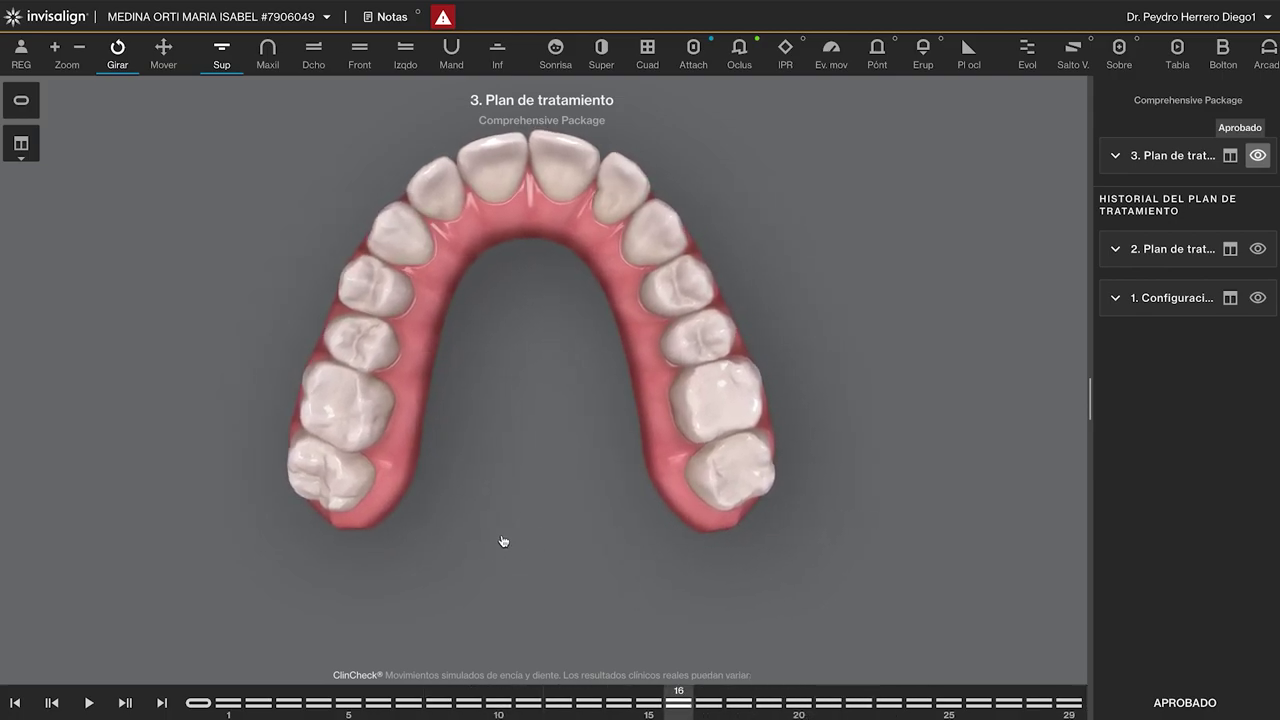
{"action": "key", "text": "Right"}
{"action": "key", "text": "Right"}
{"action": "key", "text": "Right"}
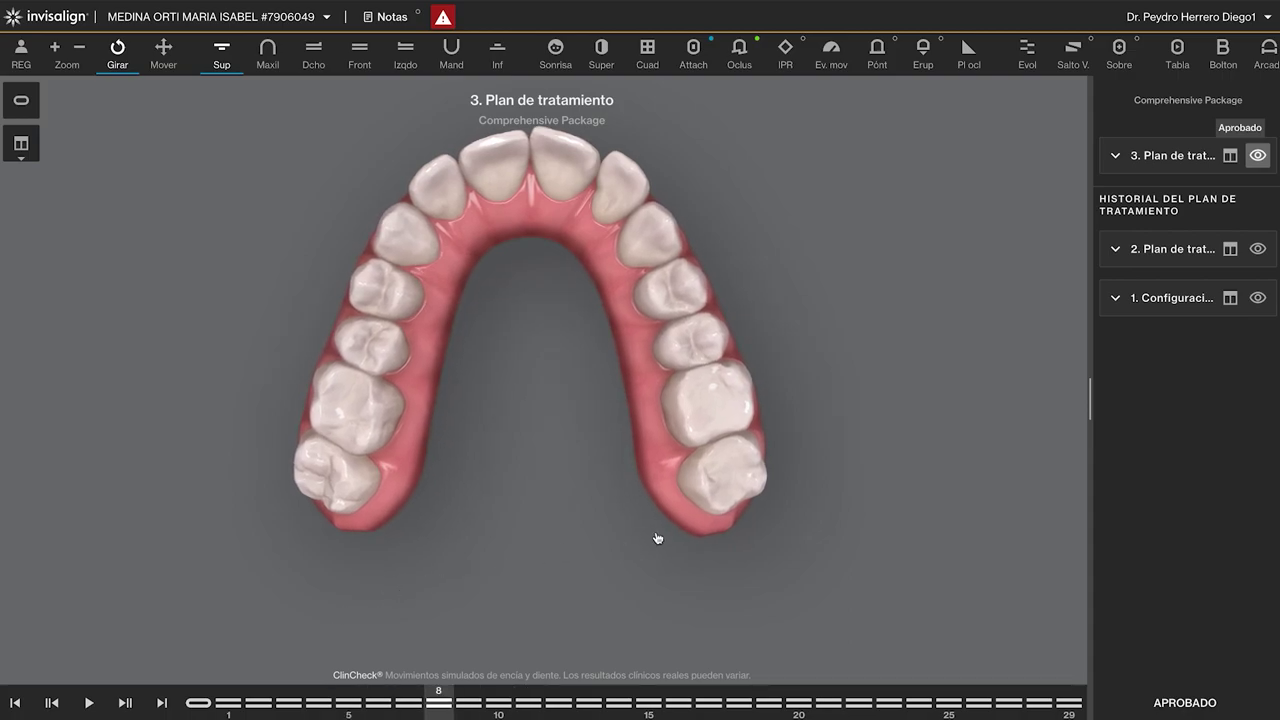
{"action": "mouse_move", "coordinate": [649, 707]}
{"action": "left_mouse_down"}
{"action": "mouse_move", "coordinate": [445, 710]}
{"action": "mouse_move", "coordinate": [850, 703]}
{"action": "mouse_move", "coordinate": [280, 710]}
{"action": "mouse_move", "coordinate": [896, 709]}
{"action": "mouse_move", "coordinate": [586, 651]}
{"action": "mouse_move", "coordinate": [374, 651]}
{"action": "mouse_move", "coordinate": [298, 683]}
{"action": "mouse_move", "coordinate": [429, 663]}
{"action": "mouse_move", "coordinate": [434, 686]}
{"action": "mouse_move", "coordinate": [931, 648]}
{"action": "mouse_move", "coordinate": [814, 626]}
{"action": "mouse_move", "coordinate": [537, 631]}
{"action": "mouse_move", "coordinate": [334, 651]}
{"action": "mouse_move", "coordinate": [338, 685]}
{"action": "mouse_move", "coordinate": [574, 634]}
{"action": "mouse_move", "coordinate": [926, 627]}
{"action": "mouse_move", "coordinate": [669, 597]}
{"action": "mouse_move", "coordinate": [303, 617]}
{"action": "mouse_move", "coordinate": [290, 630]}
{"action": "left_mouse_up"}
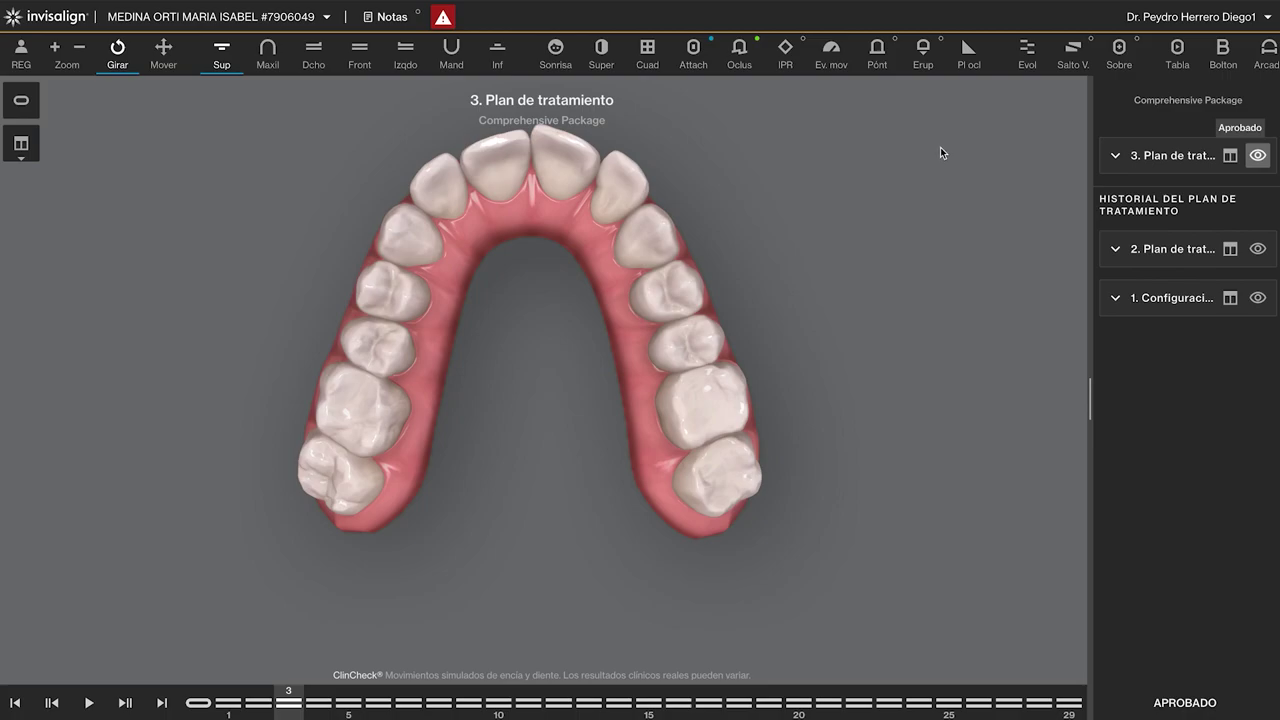
Step: Superimpose the initial tooth positions and scrub through stages 16, 26, 27, 12 and 5
{"action": "left_click", "coordinate": [601, 52]}
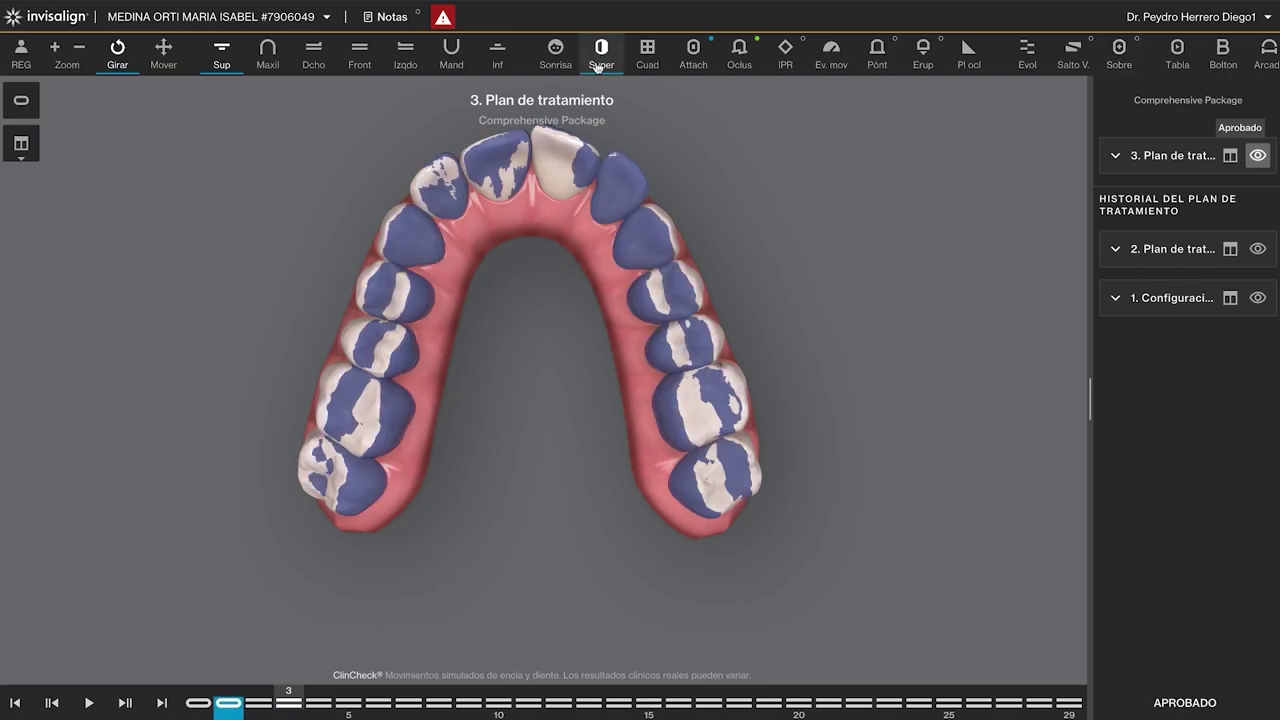
{"action": "left_click_drag", "start_coordinate": [198, 703], "coordinate": [678, 700]}
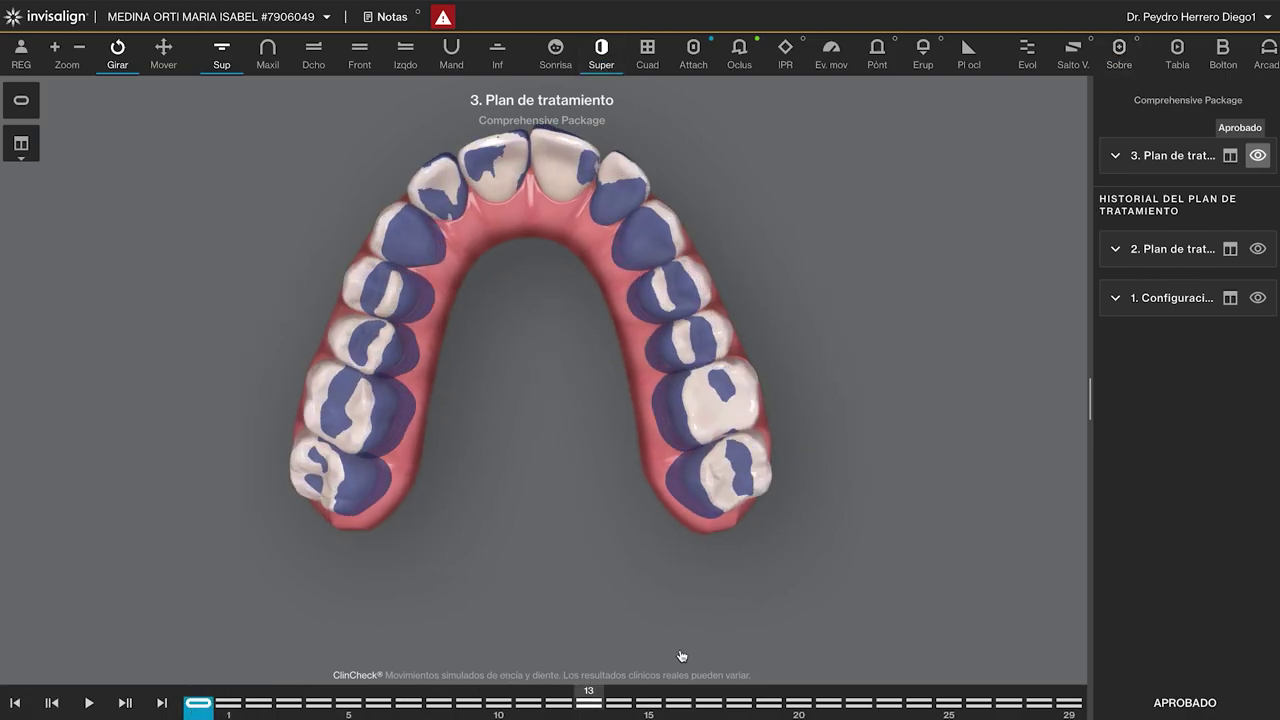
{"action": "mouse_move", "coordinate": [850, 700]}
{"action": "left_mouse_down"}
{"action": "mouse_move", "coordinate": [995, 690]}
{"action": "mouse_move", "coordinate": [420, 690]}
{"action": "mouse_move", "coordinate": [440, 695]}
{"action": "left_mouse_up"}
{"action": "left_click", "coordinate": [1009, 703]}
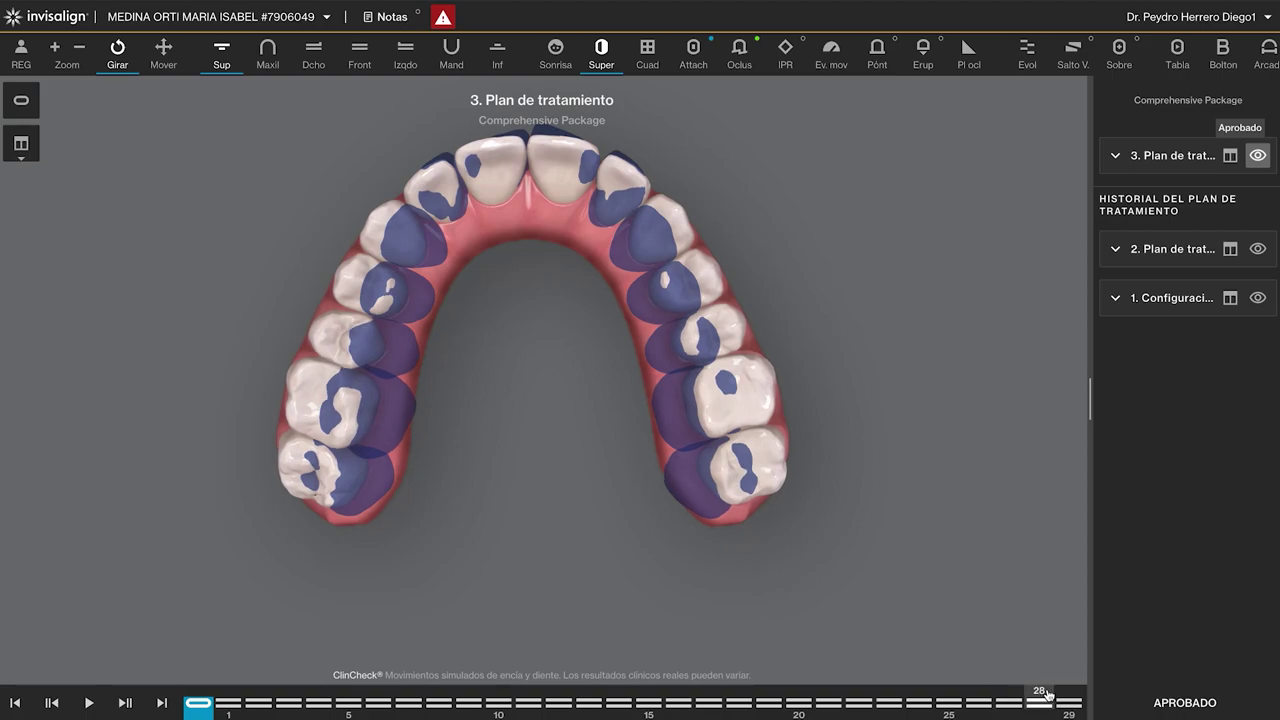
{"action": "mouse_move", "coordinate": [1009, 703]}
{"action": "left_mouse_down"}
{"action": "mouse_move", "coordinate": [337, 700]}
{"action": "mouse_move", "coordinate": [559, 700]}
{"action": "left_mouse_up"}
{"action": "left_click_drag", "start_coordinate": [783, 581], "coordinate": [1035, 549]}
{"action": "mouse_move", "coordinate": [921, 562]}
{"action": "left_mouse_down"}
{"action": "mouse_move", "coordinate": [557, 606]}
{"action": "mouse_move", "coordinate": [334, 671]}
{"action": "mouse_move", "coordinate": [994, 529]}
{"action": "mouse_move", "coordinate": [1270, 508]}
{"action": "left_mouse_up"}
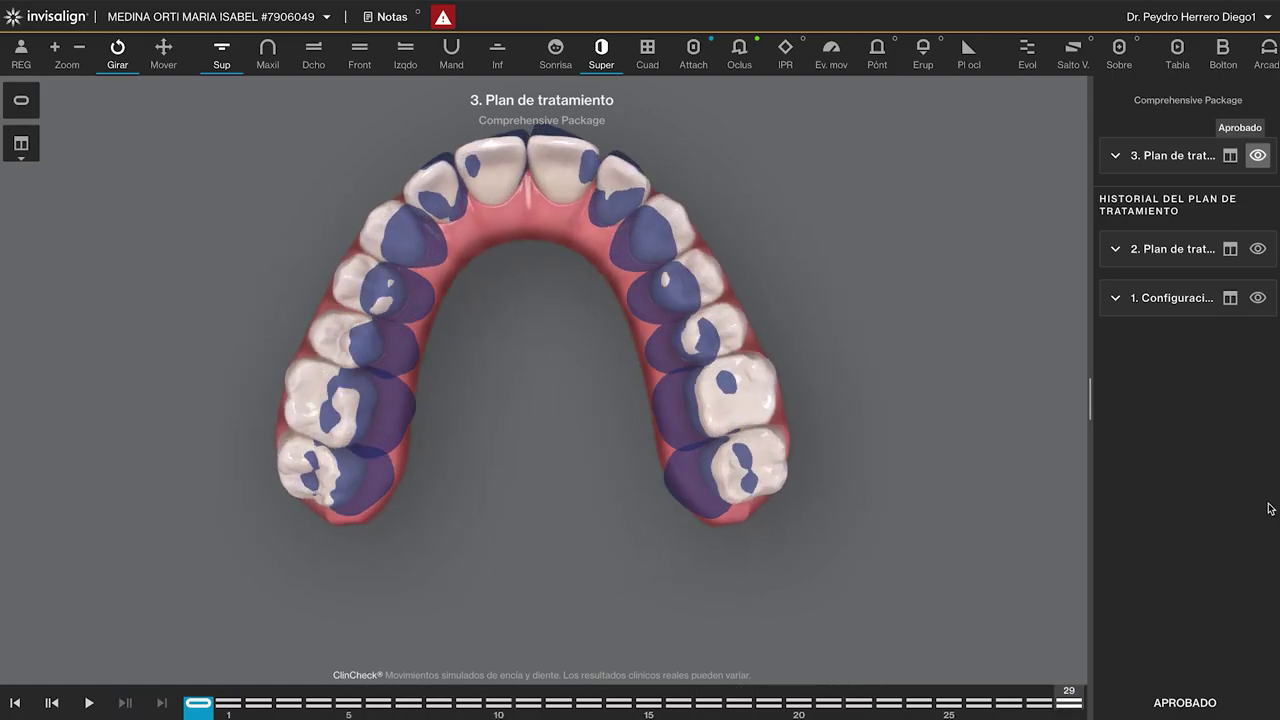
Step: Replay the superimposed upper arch from the start to stage 29 and add the measurement grid
{"action": "left_click_drag", "start_coordinate": [565, 258], "coordinate": [542, 353]}
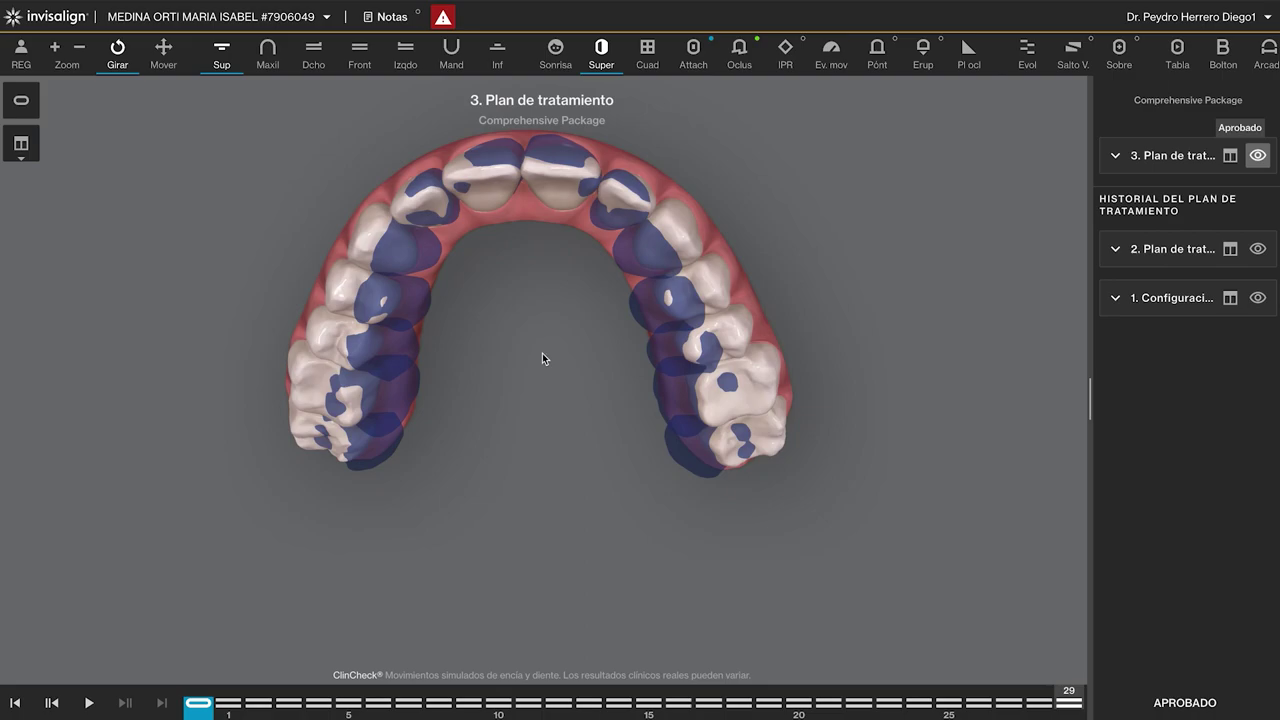
{"action": "left_click_drag", "start_coordinate": [563, 260], "coordinate": [563, 241]}
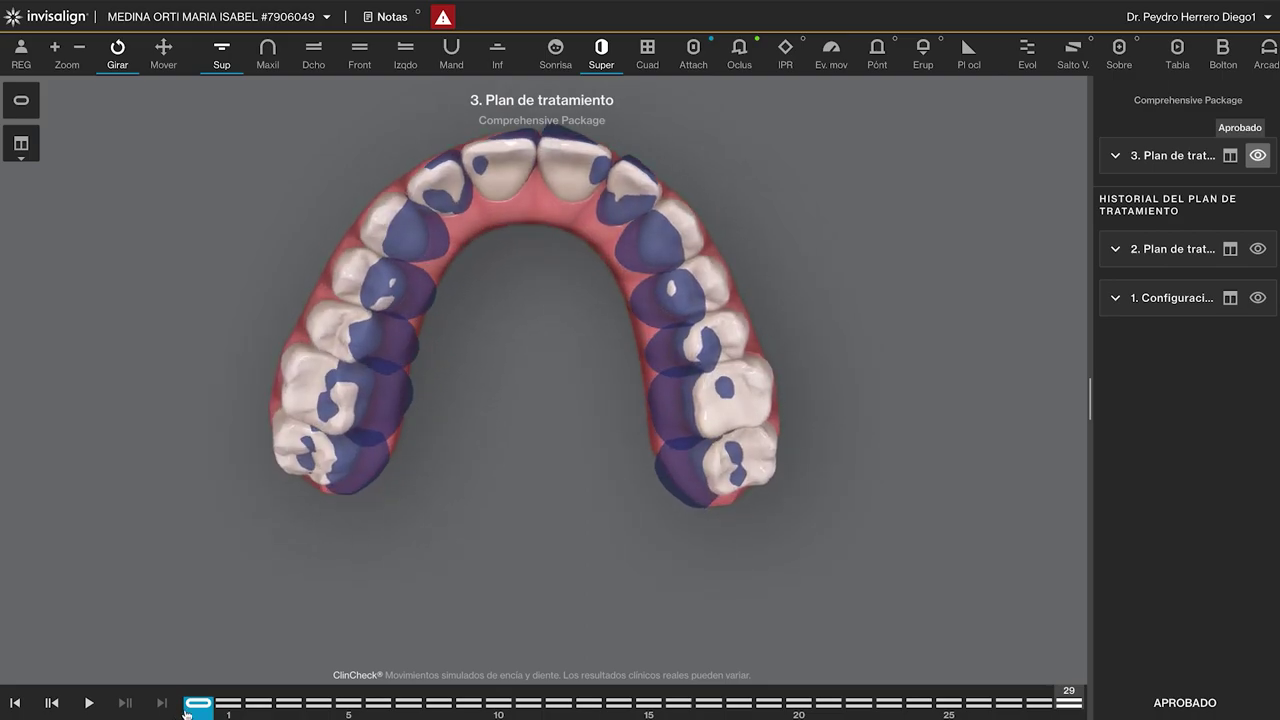
{"action": "left_click", "coordinate": [13, 705]}
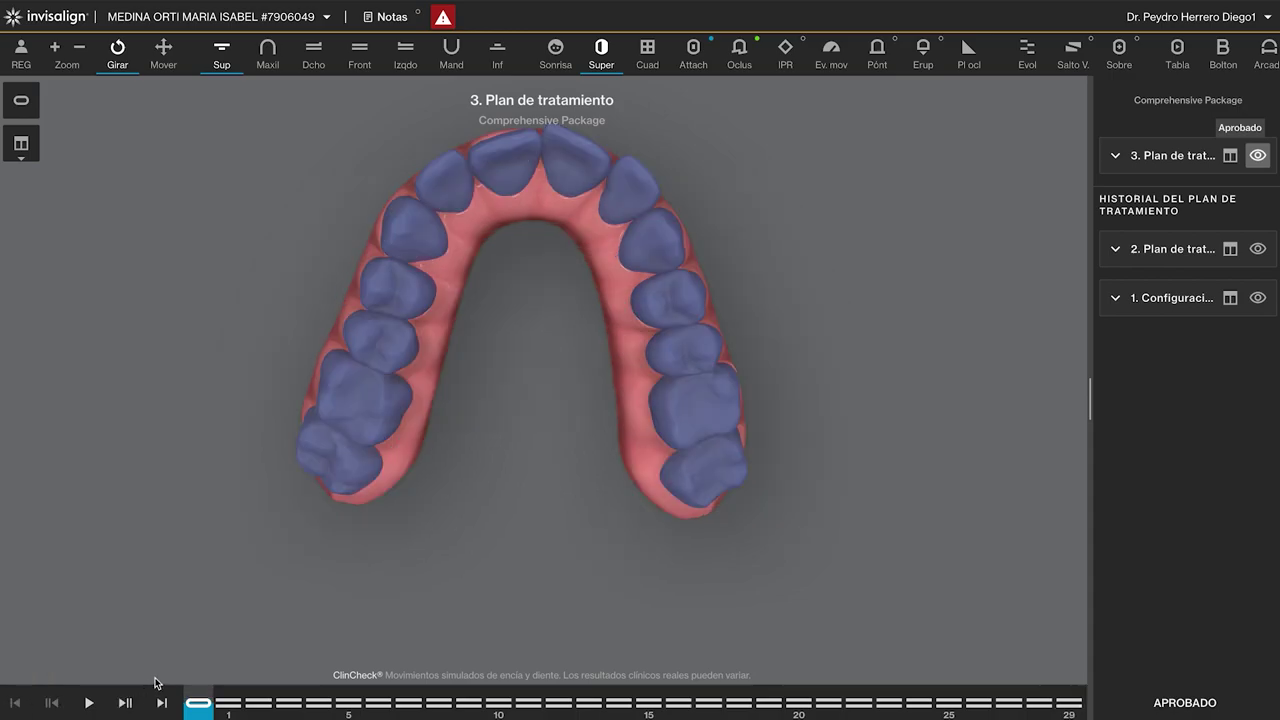
{"action": "left_click_drag", "start_coordinate": [274, 700], "coordinate": [1069, 702]}
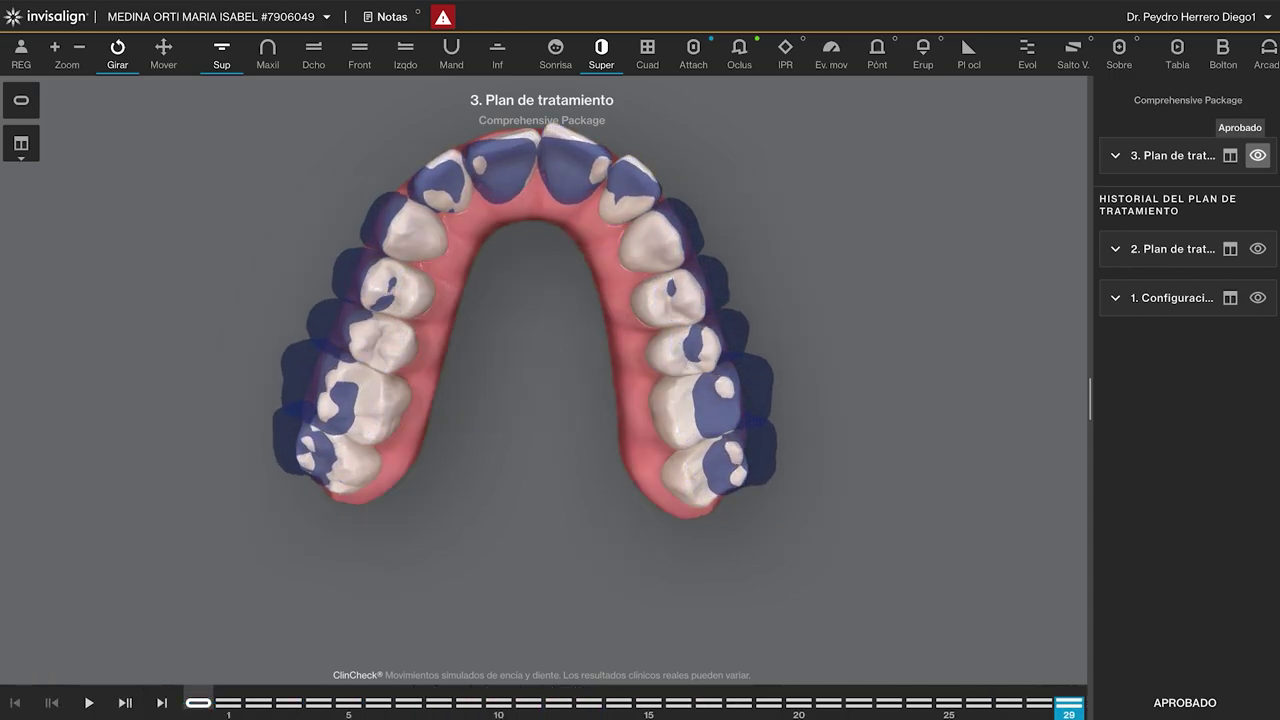
{"action": "left_click_drag", "start_coordinate": [696, 437], "coordinate": [538, 344]}
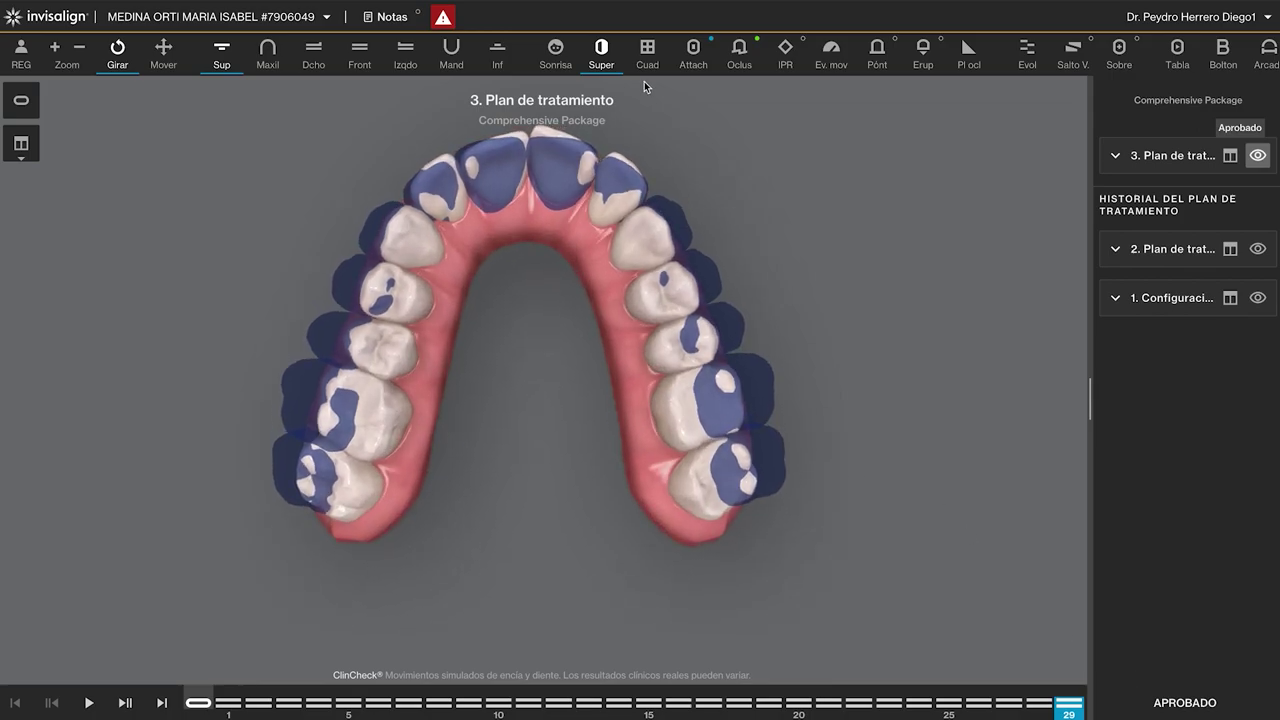
{"action": "left_click", "coordinate": [647, 52]}
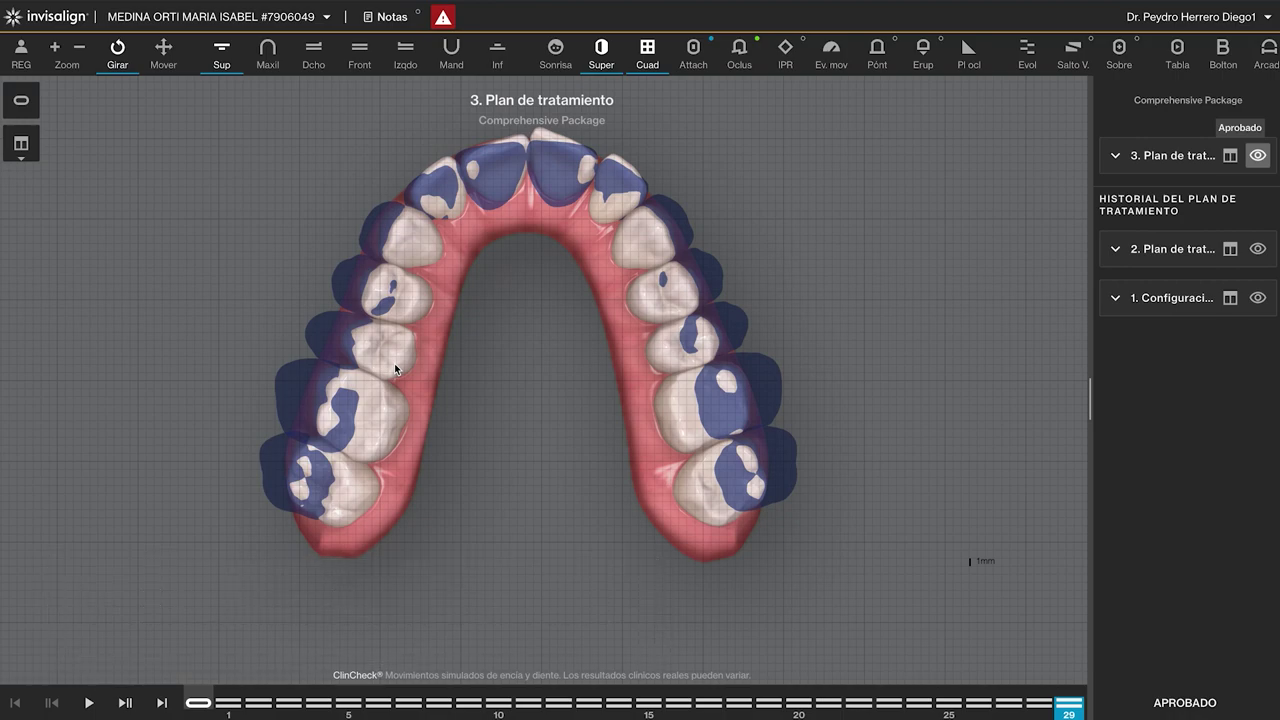
Step: Remove the measurement grid and the superimposition overlay
{"action": "left_click", "coordinate": [647, 58]}
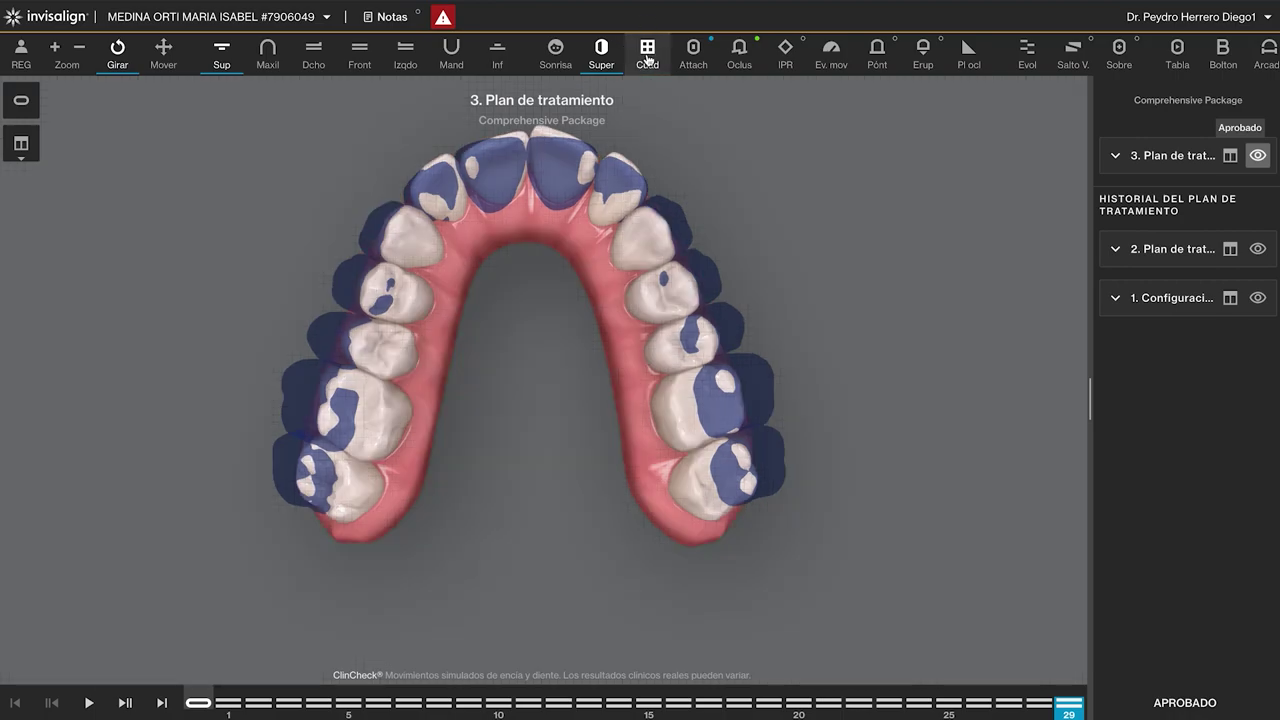
{"action": "left_click_drag", "start_coordinate": [524, 250], "coordinate": [475, 244]}
{"action": "left_click_drag", "start_coordinate": [811, 320], "coordinate": [745, 304]}
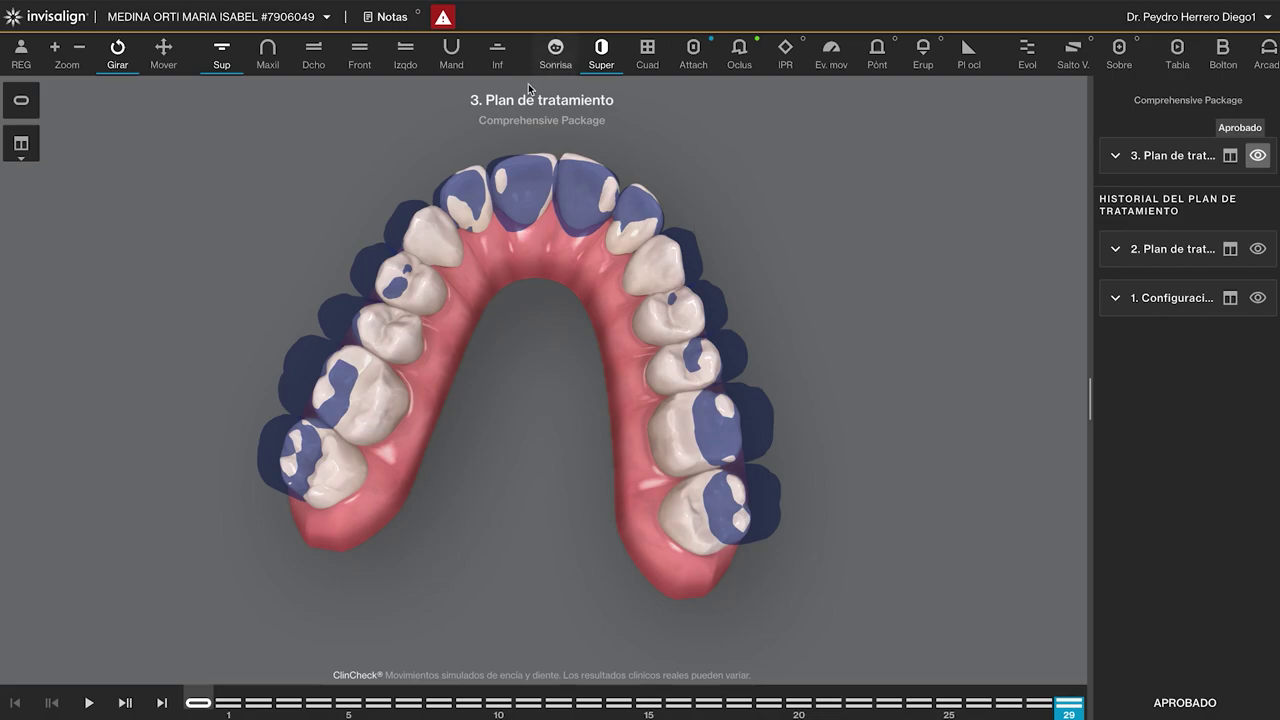
{"action": "left_click", "coordinate": [601, 50]}
Step: View the closed bite from the front, then level from the right side, and advance the timeline
{"action": "left_click", "coordinate": [359, 52]}
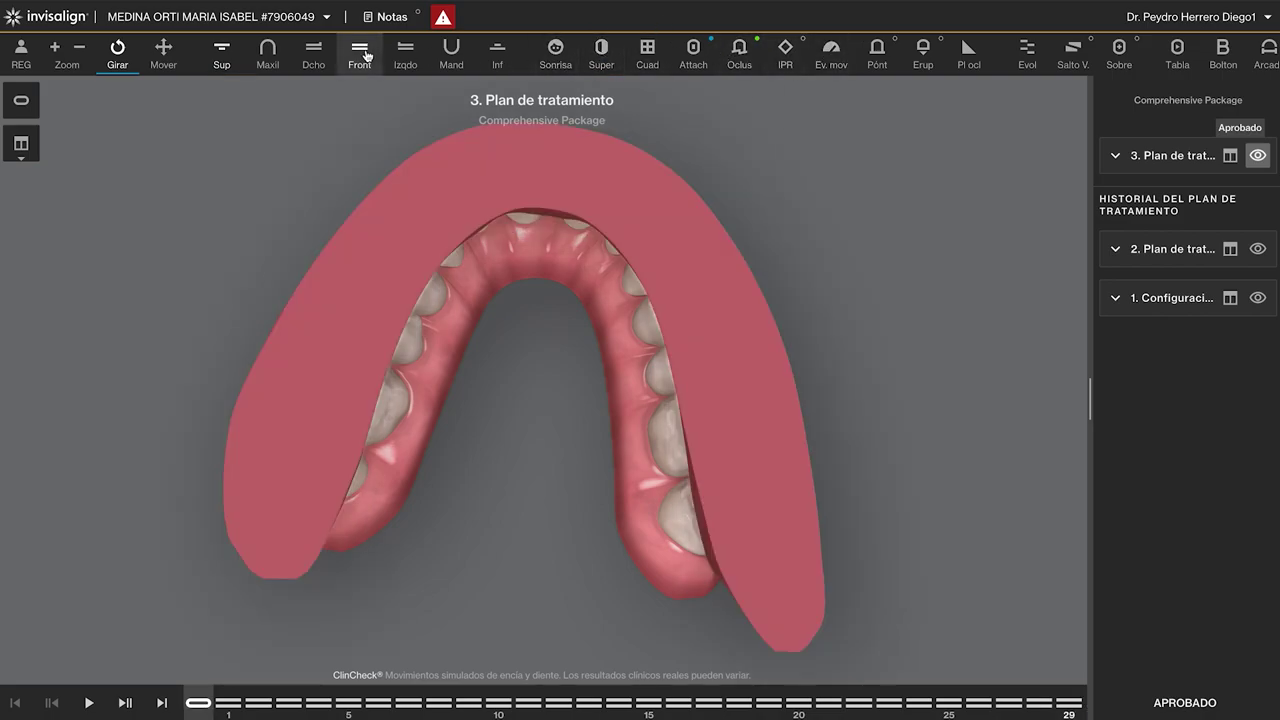
{"action": "left_click", "coordinate": [313, 60]}
{"action": "left_click_drag", "start_coordinate": [449, 422], "coordinate": [417, 487]}
{"action": "left_click_drag", "start_coordinate": [198, 703], "coordinate": [430, 695]}
{"action": "left_click_drag", "start_coordinate": [574, 488], "coordinate": [587, 458]}
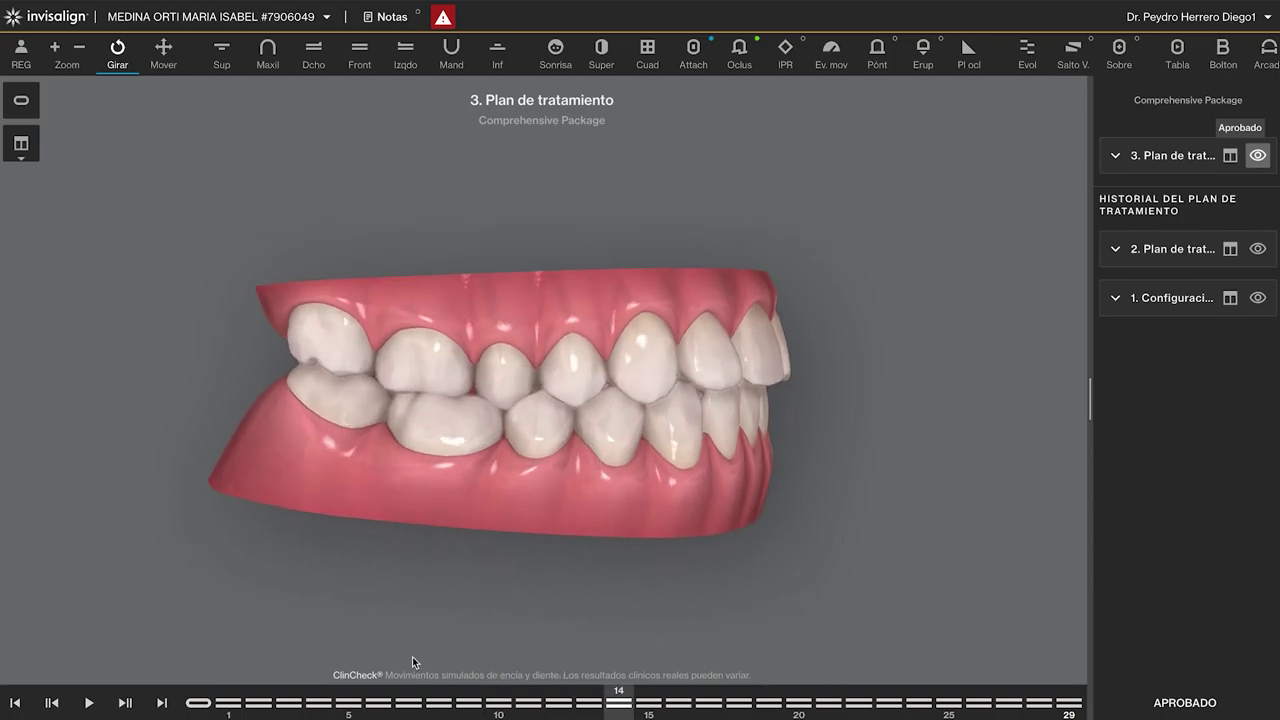
Step: Go back to the first stage and play the treatment animation
{"action": "key", "text": "Left"}
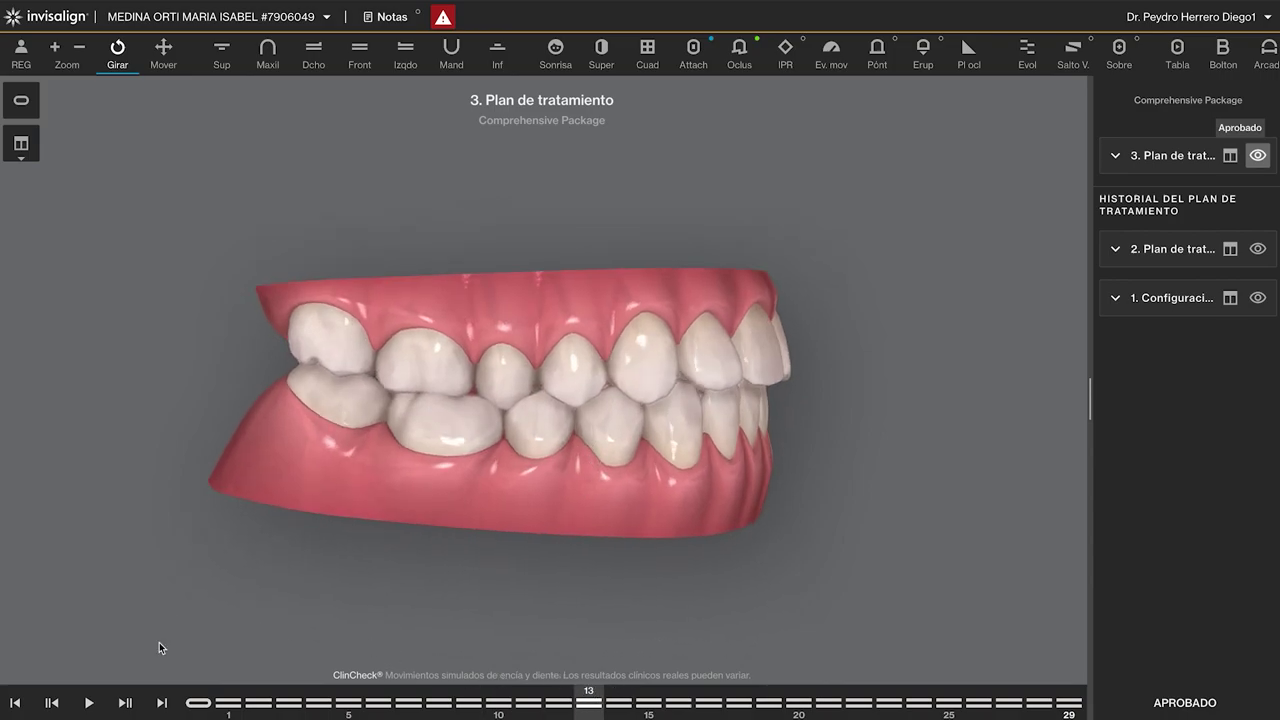
{"action": "key", "text": "Home"}
{"action": "left_click", "coordinate": [89, 703]}
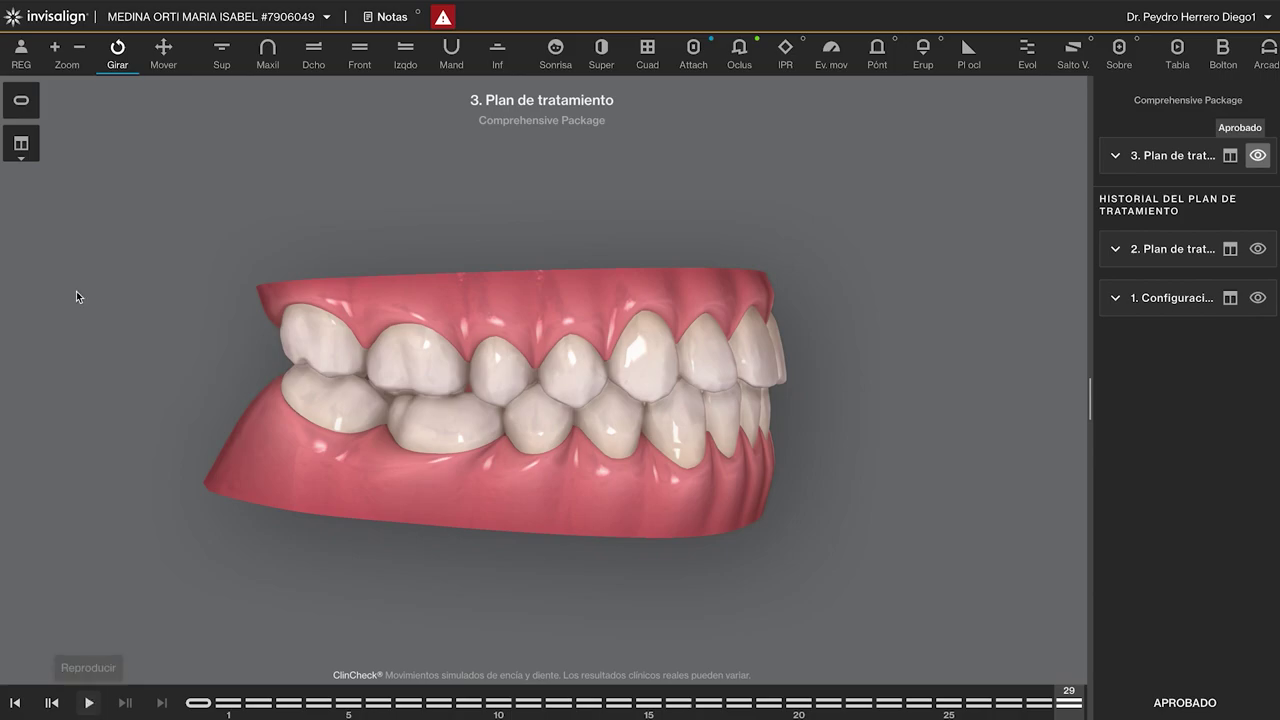
Step: Show only the superimposed lower arch, stepping from the initial stage to stage 1, then to 29
{"action": "left_click", "coordinate": [455, 63]}
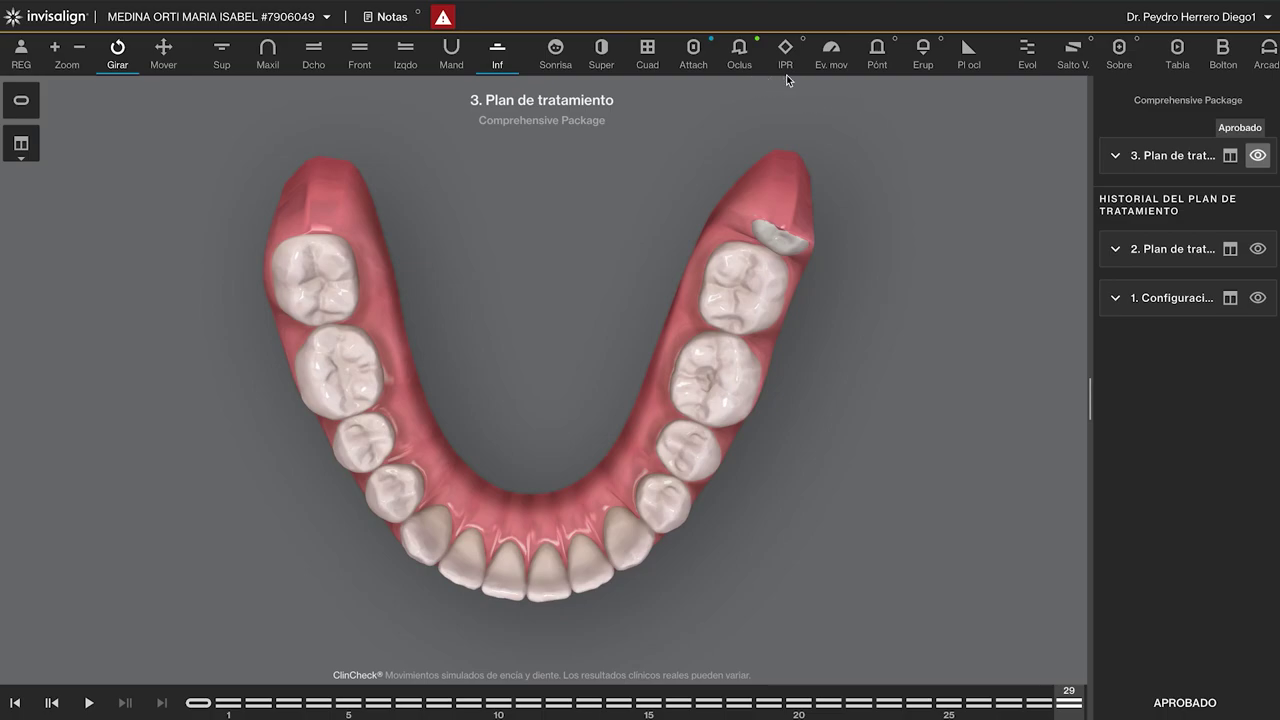
{"action": "left_click", "coordinate": [601, 52]}
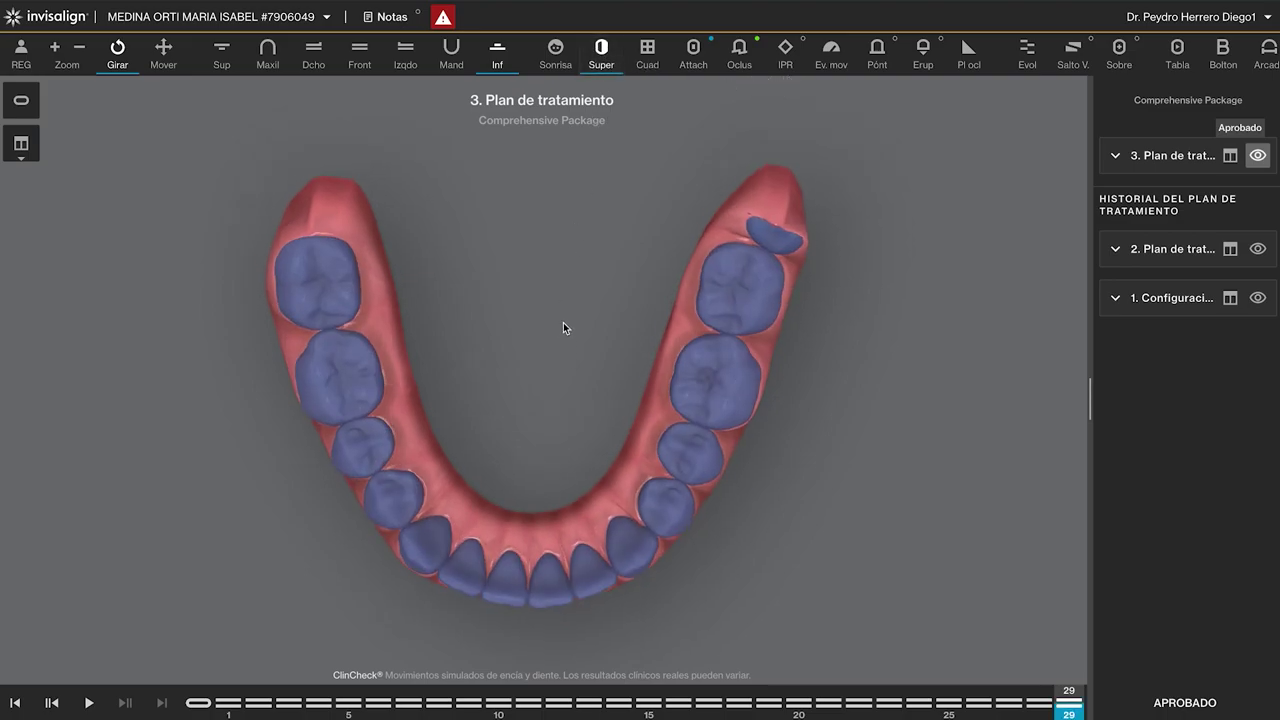
{"action": "left_click", "coordinate": [13, 702]}
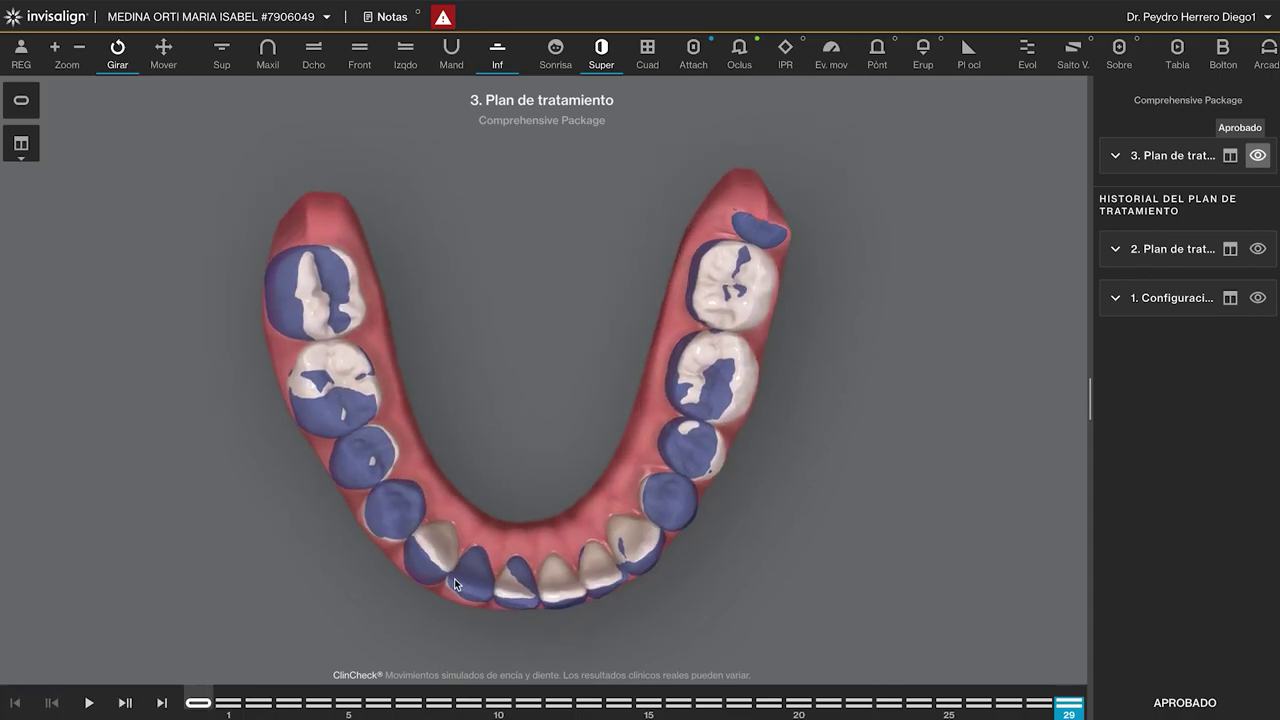
{"action": "left_click_drag", "start_coordinate": [528, 538], "coordinate": [558, 527]}
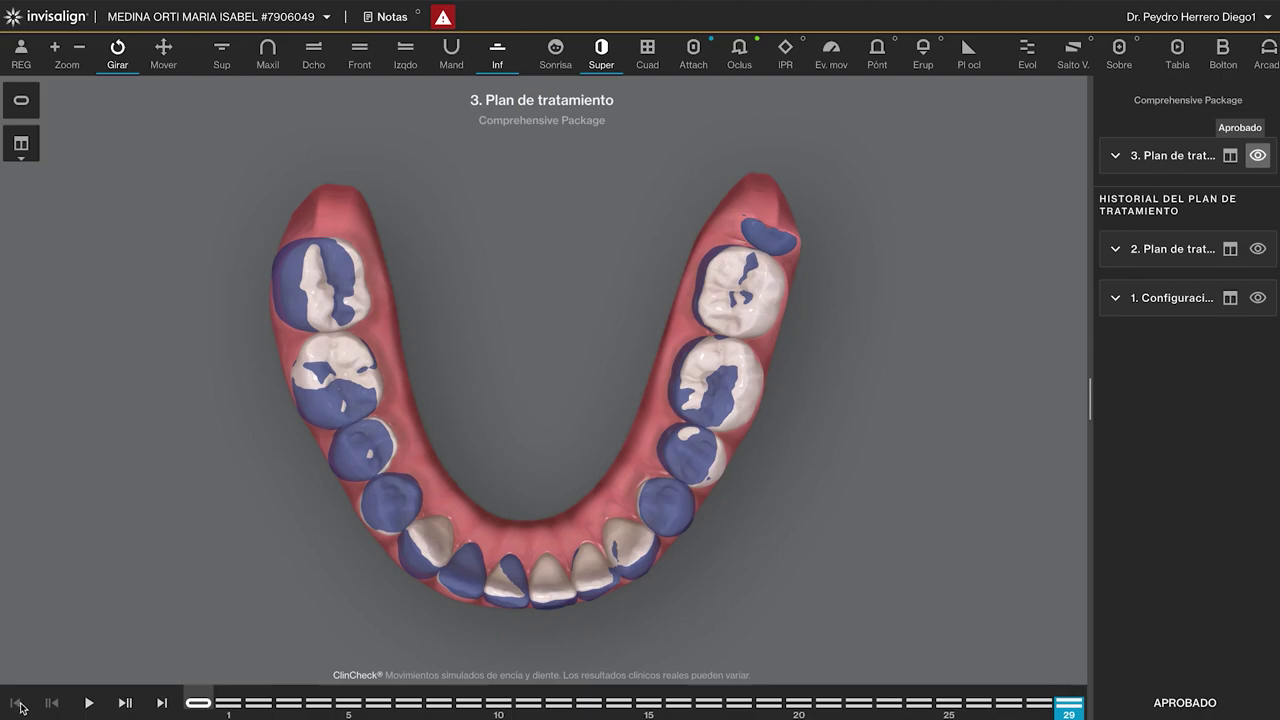
{"action": "left_click", "coordinate": [125, 703]}
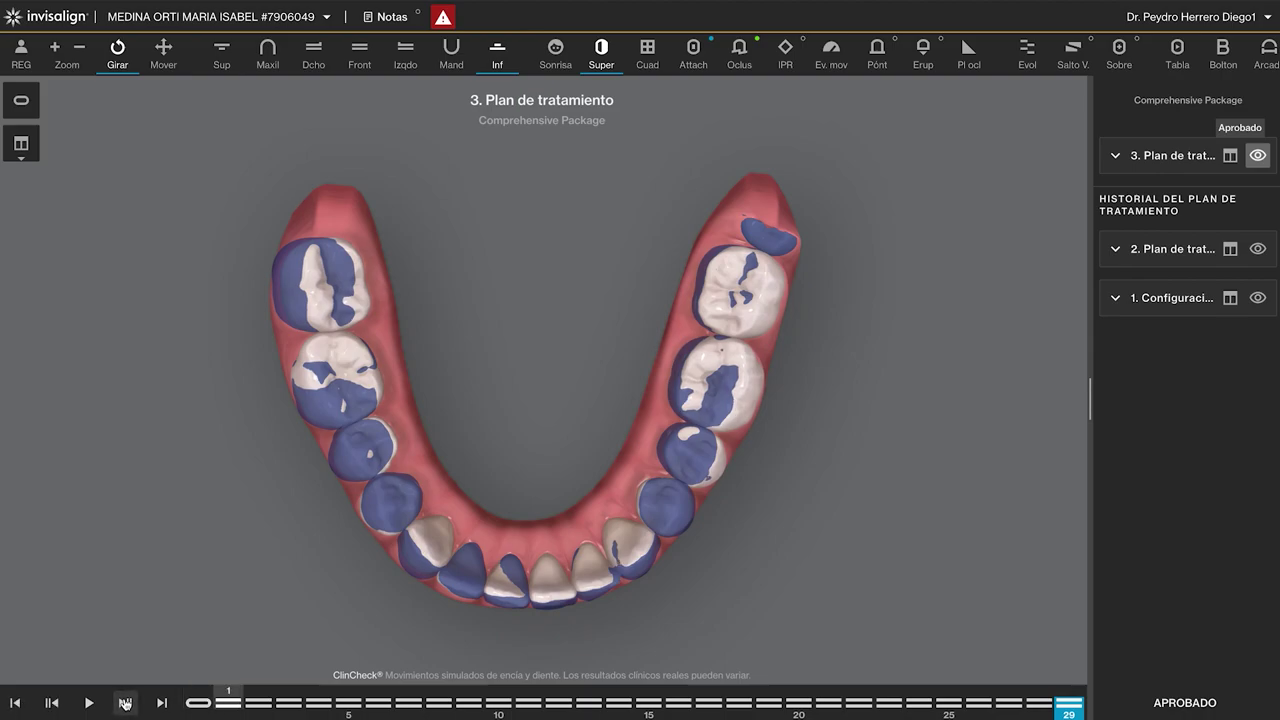
{"action": "left_click", "coordinate": [161, 703]}
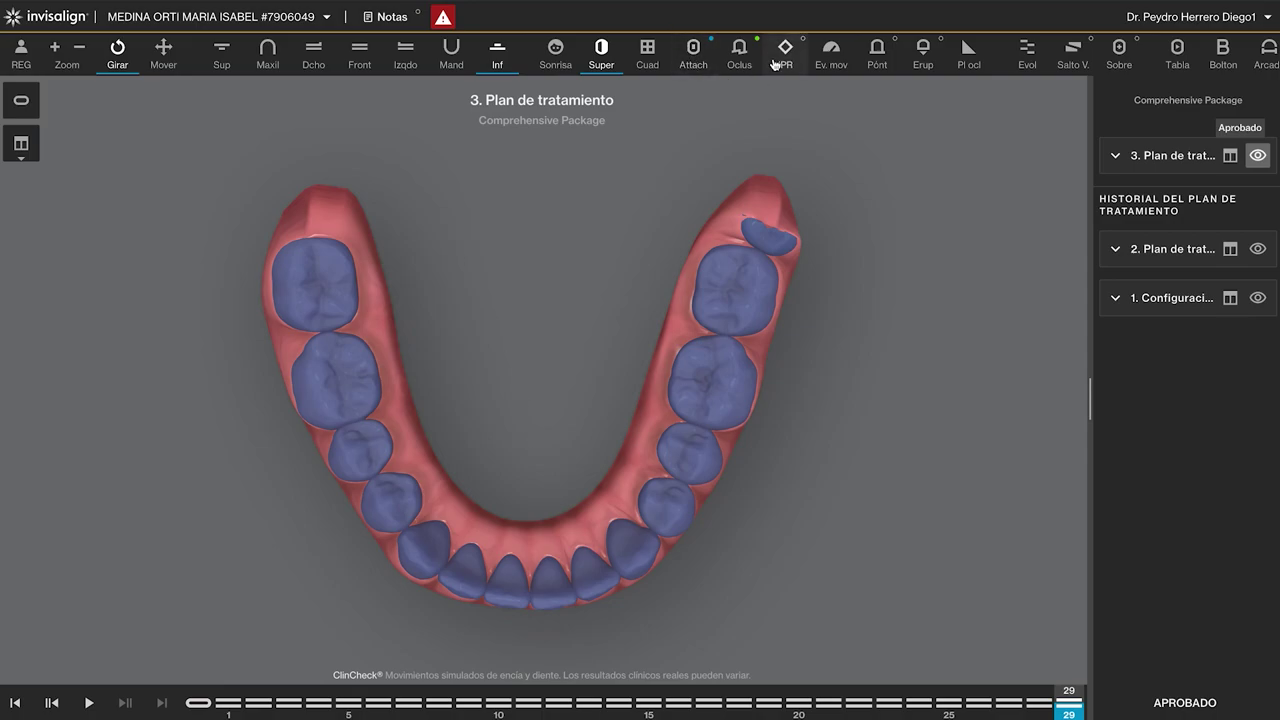
Step: View both arches from the left at the initial stage with superimposition off
{"action": "left_click", "coordinate": [405, 50]}
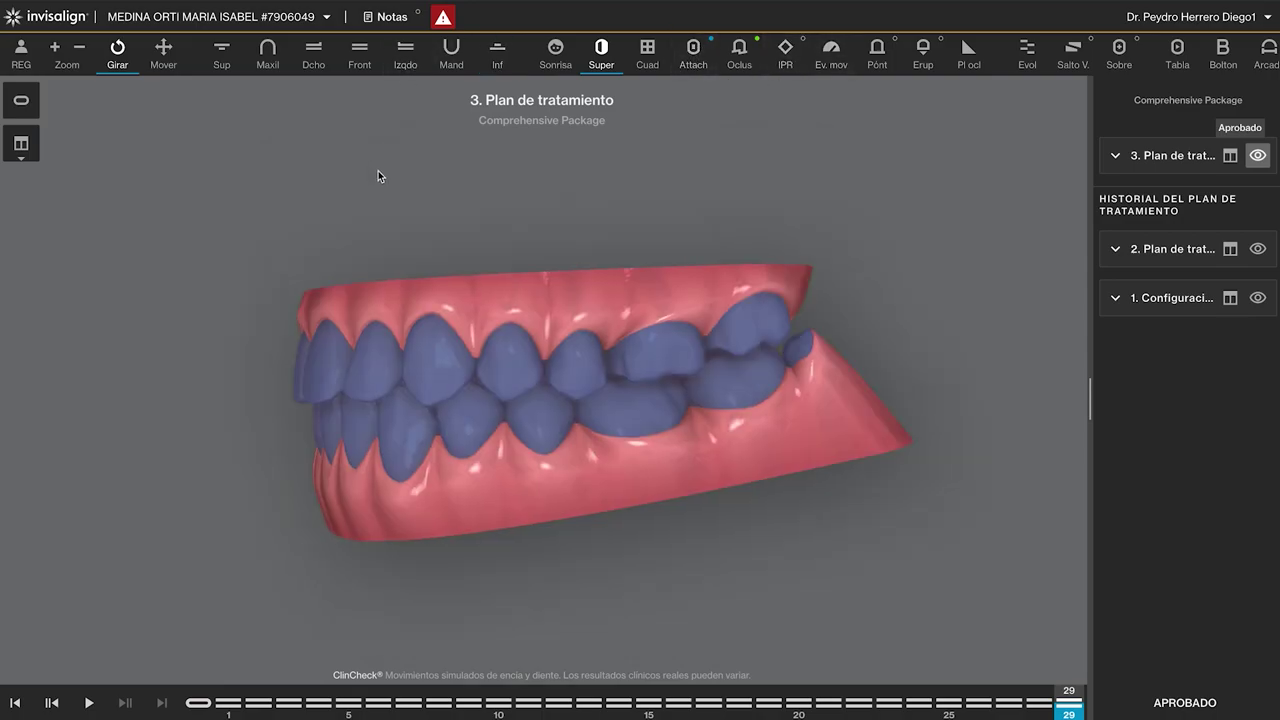
{"action": "left_click", "coordinate": [603, 48]}
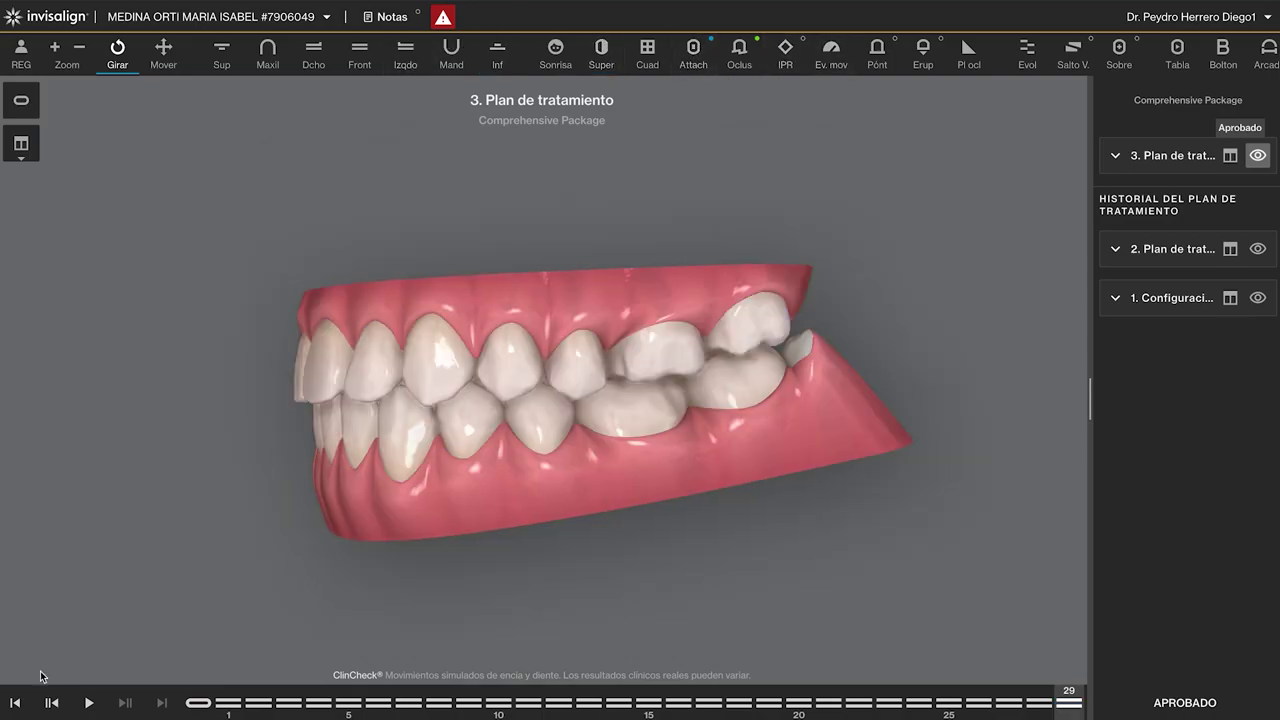
{"action": "left_click", "coordinate": [15, 703]}
{"action": "left_click_drag", "start_coordinate": [693, 397], "coordinate": [541, 416]}
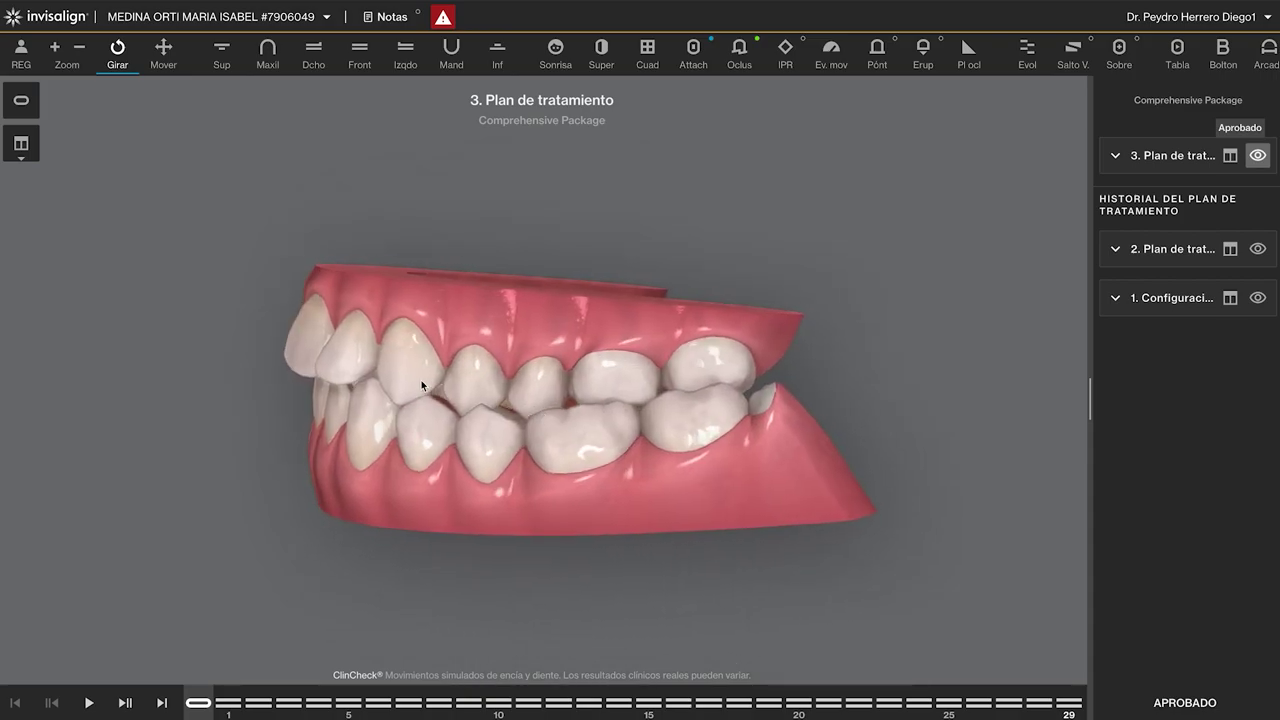
{"action": "left_click_drag", "start_coordinate": [423, 380], "coordinate": [434, 354]}
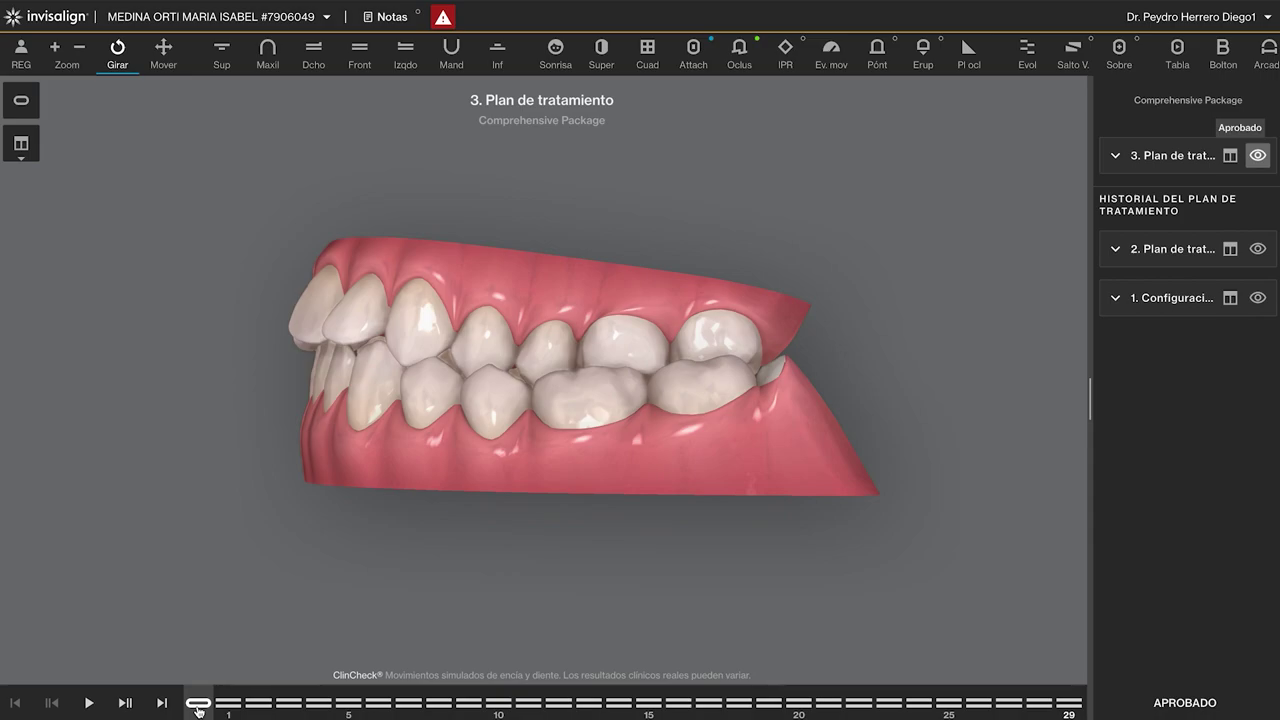
Step: Scrub through the early stages back to stage 11, then return to the first stage
{"action": "left_click_drag", "start_coordinate": [198, 710], "coordinate": [858, 712]}
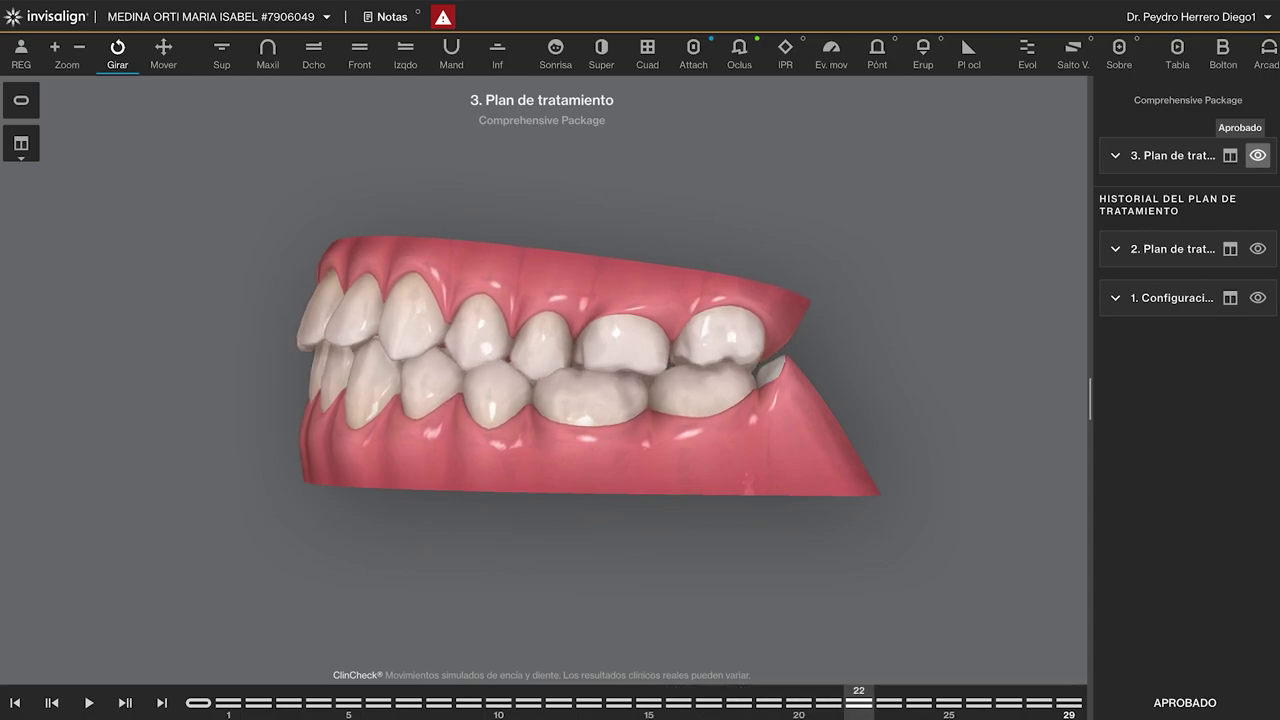
{"action": "left_click_drag", "start_coordinate": [725, 649], "coordinate": [0, 507]}
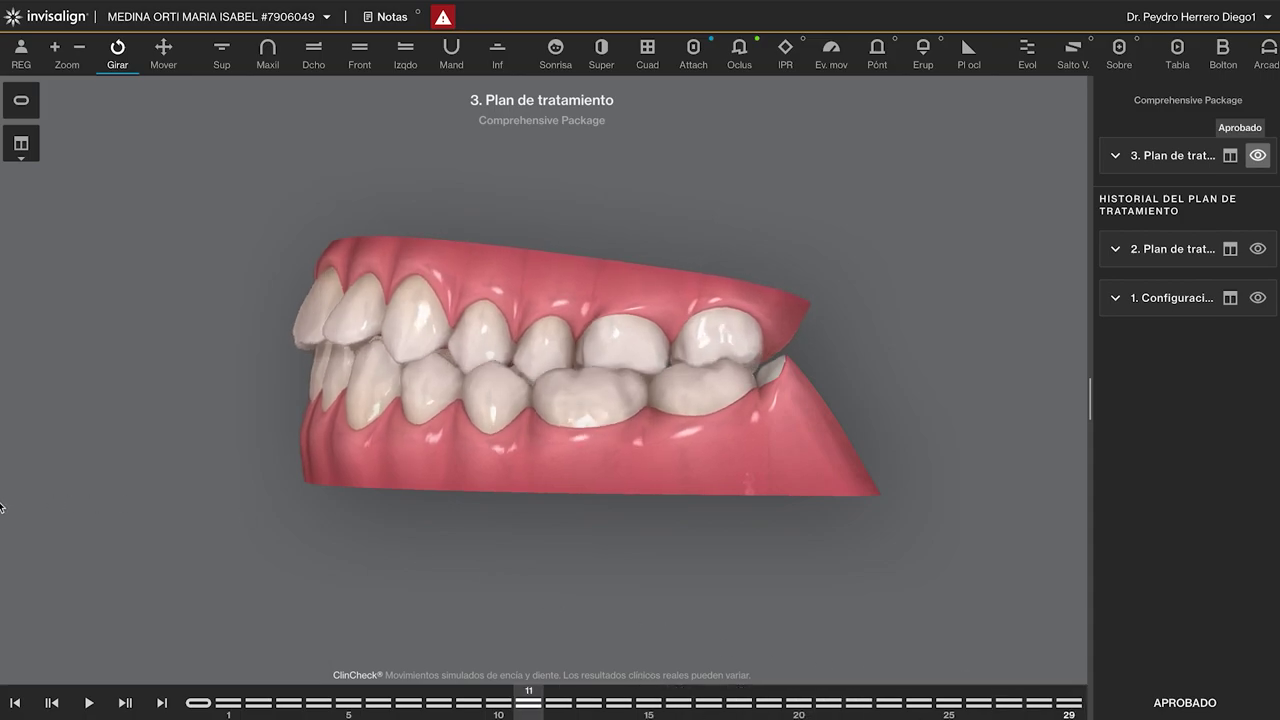
{"action": "left_click", "coordinate": [15, 703]}
Step: Play the treatment, jump to final stage 29, then return to the initial stage
{"action": "left_click_drag", "start_coordinate": [546, 429], "coordinate": [471, 435]}
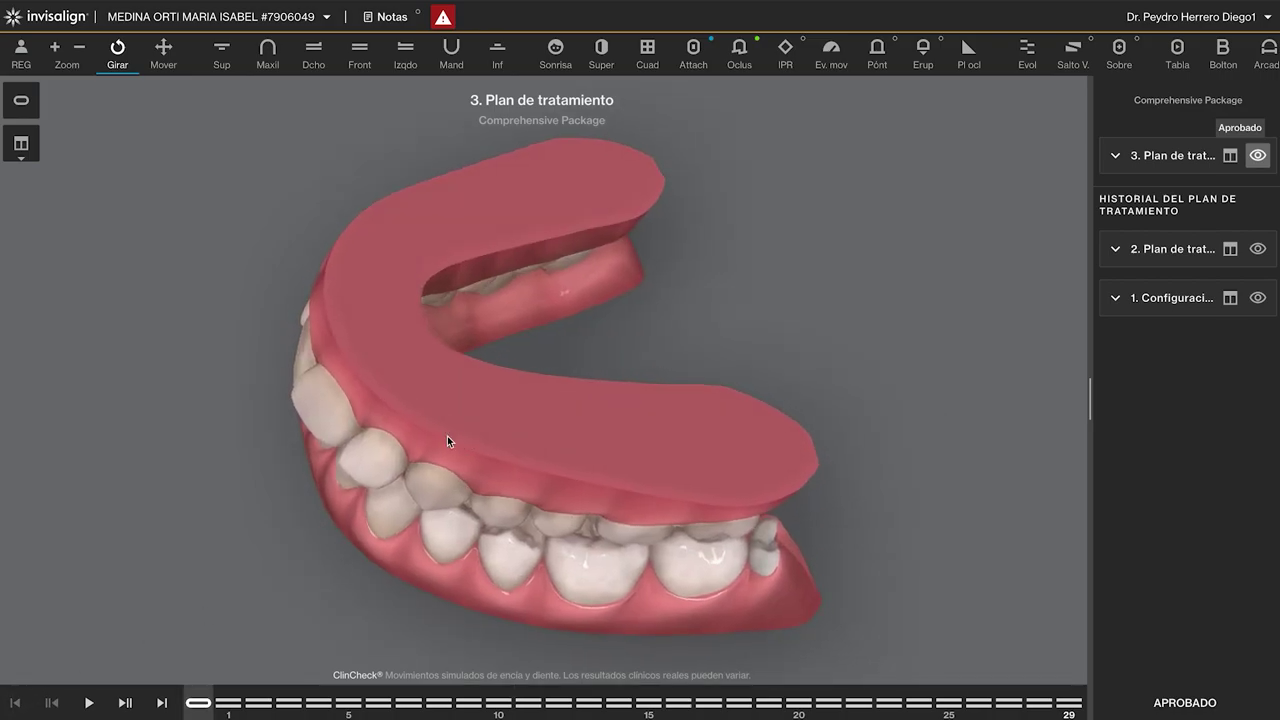
{"action": "left_click", "coordinate": [88, 703]}
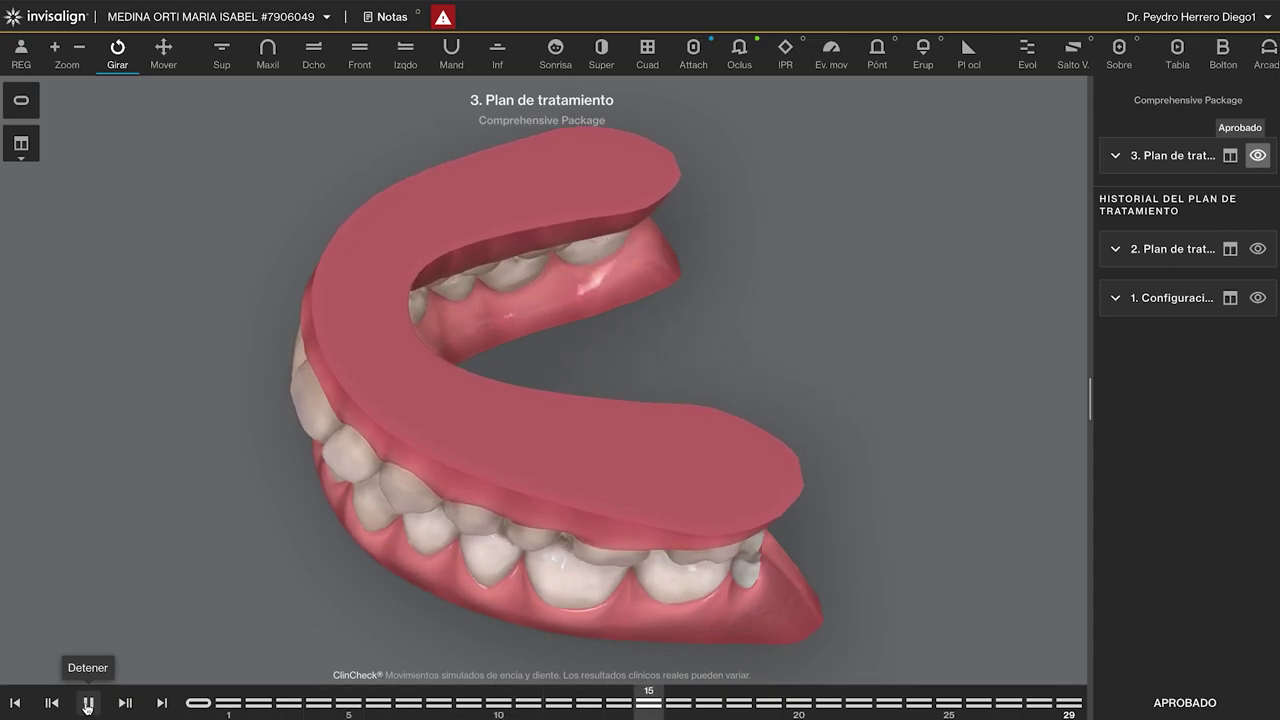
{"action": "left_click", "coordinate": [16, 703]}
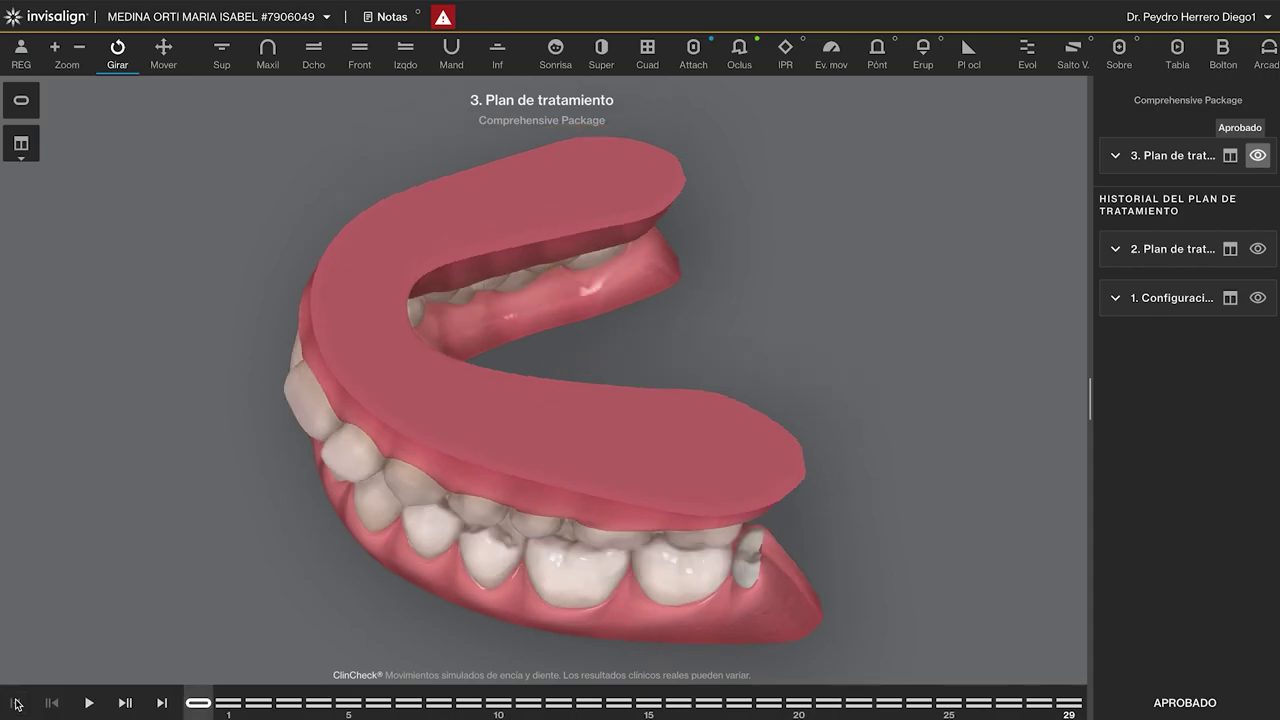
{"action": "left_click", "coordinate": [162, 704]}
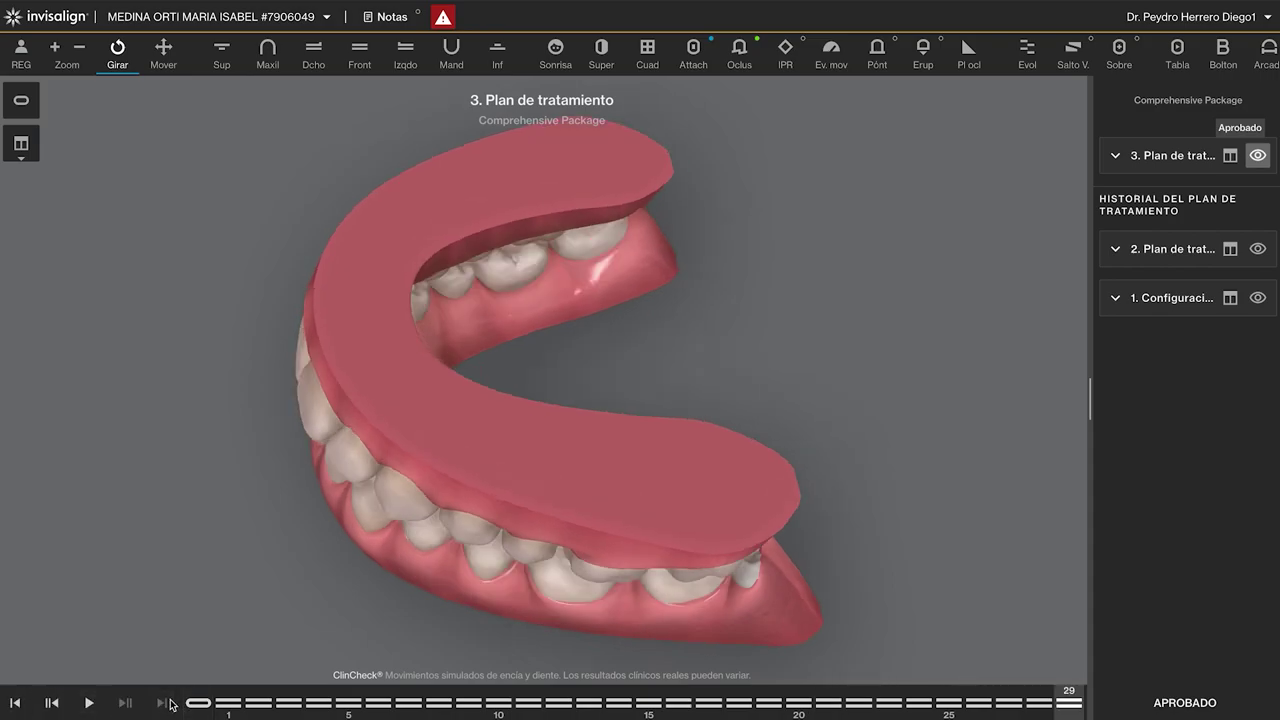
{"action": "left_click_drag", "start_coordinate": [612, 448], "coordinate": [300, 652]}
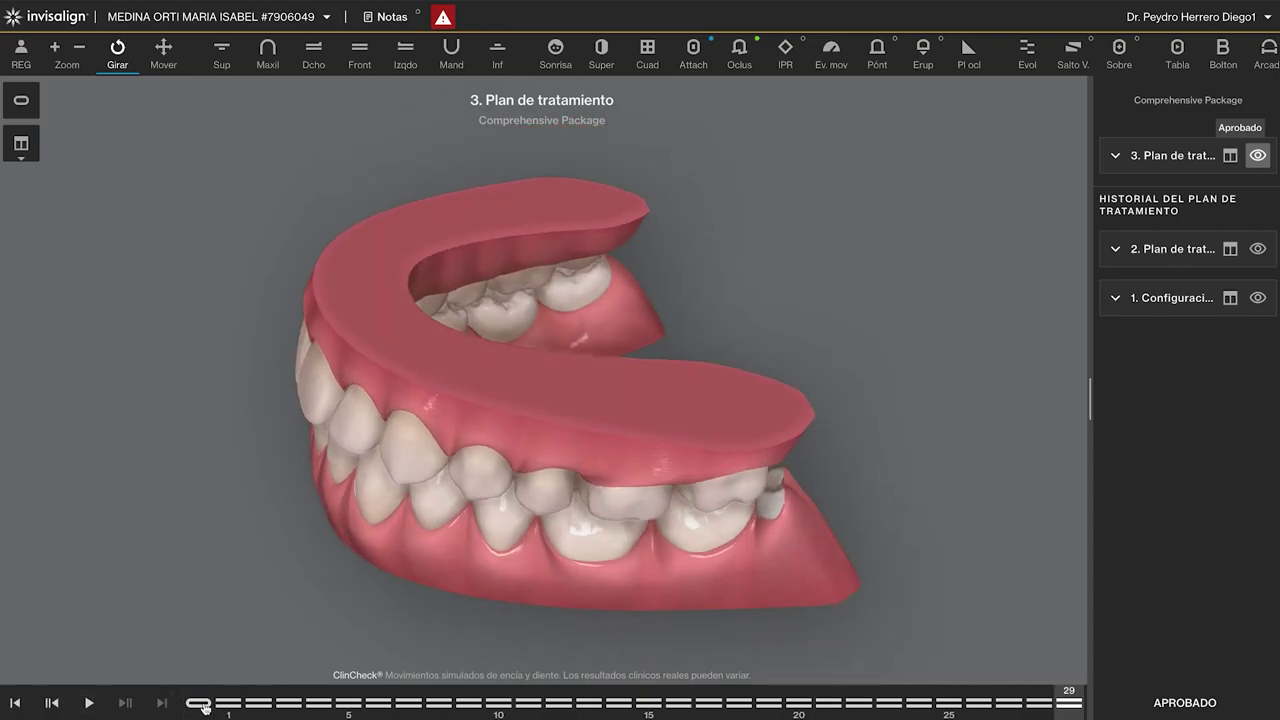
{"action": "left_click", "coordinate": [15, 703]}
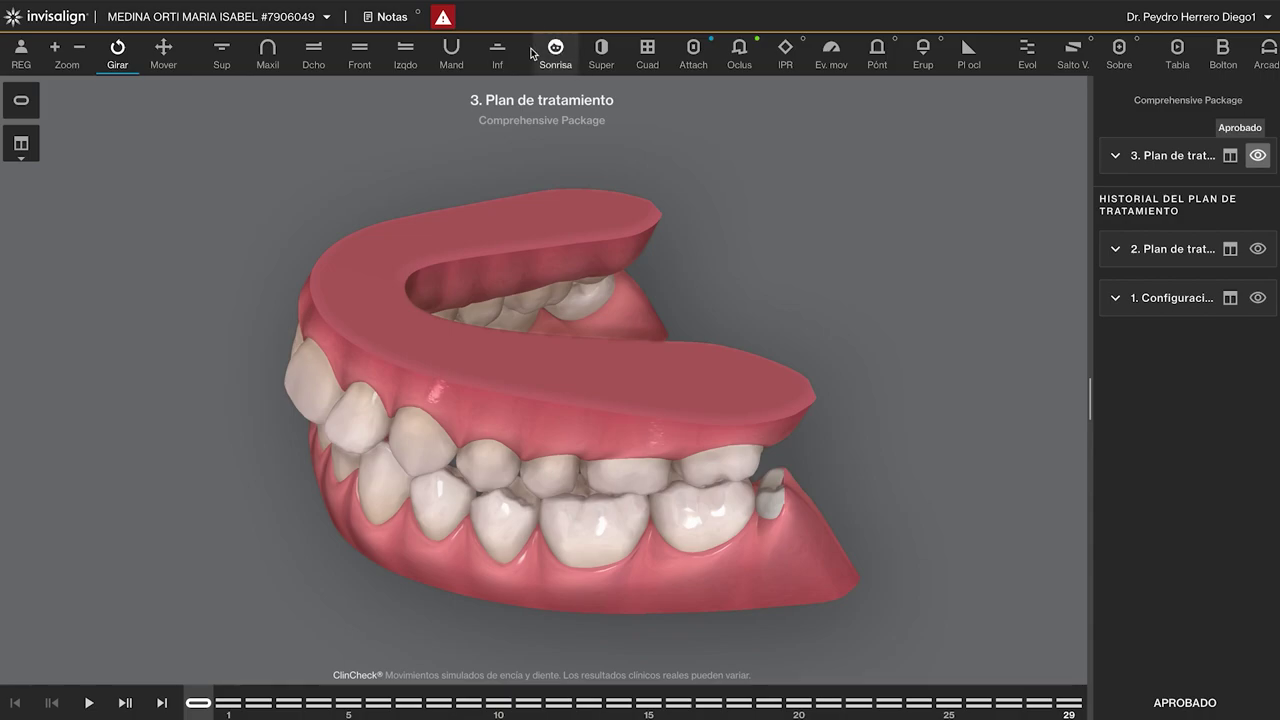
Step: Compare initial and final stage 29 tooth positions from the right side
{"action": "left_click", "coordinate": [313, 55]}
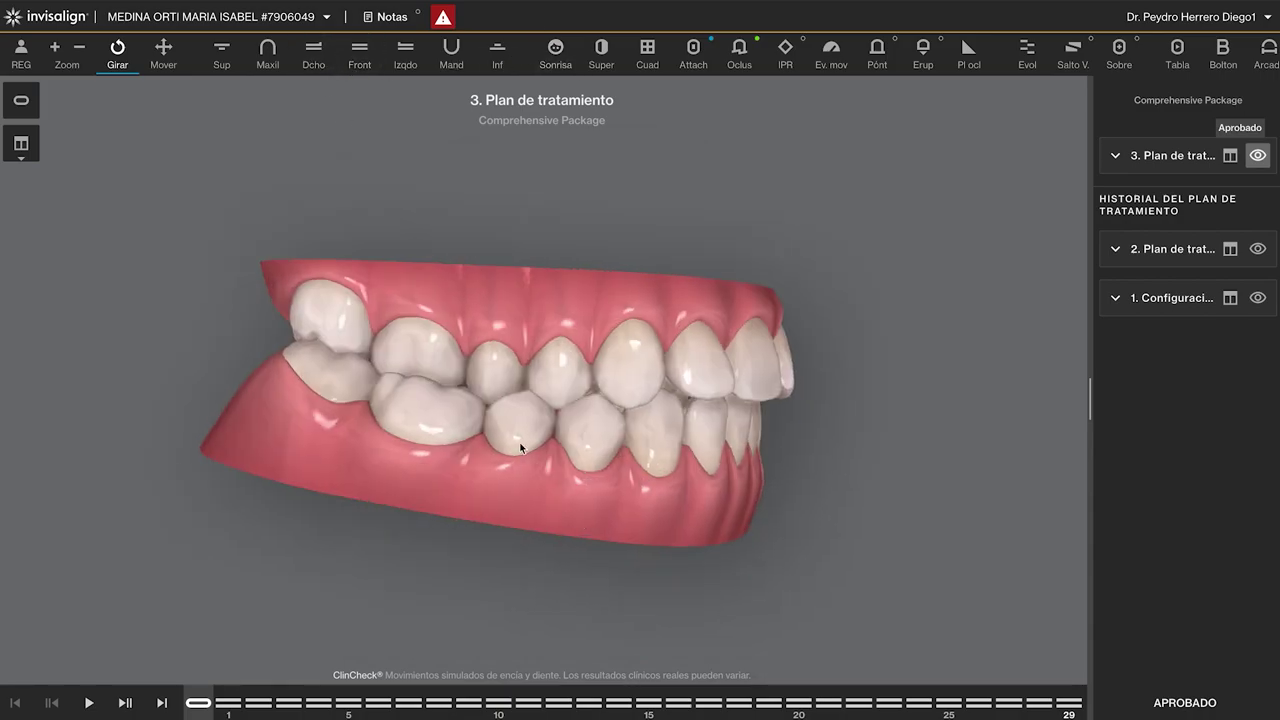
{"action": "left_click_drag", "start_coordinate": [385, 426], "coordinate": [336, 468]}
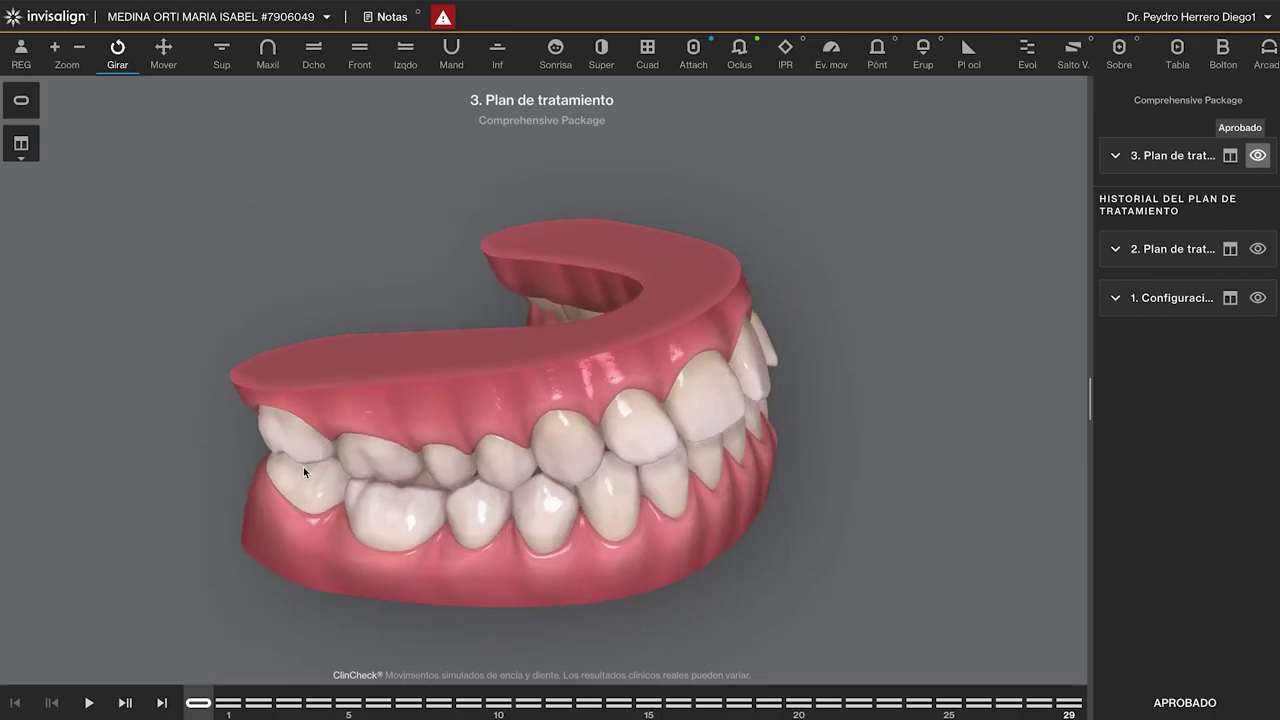
{"action": "left_click", "coordinate": [163, 706]}
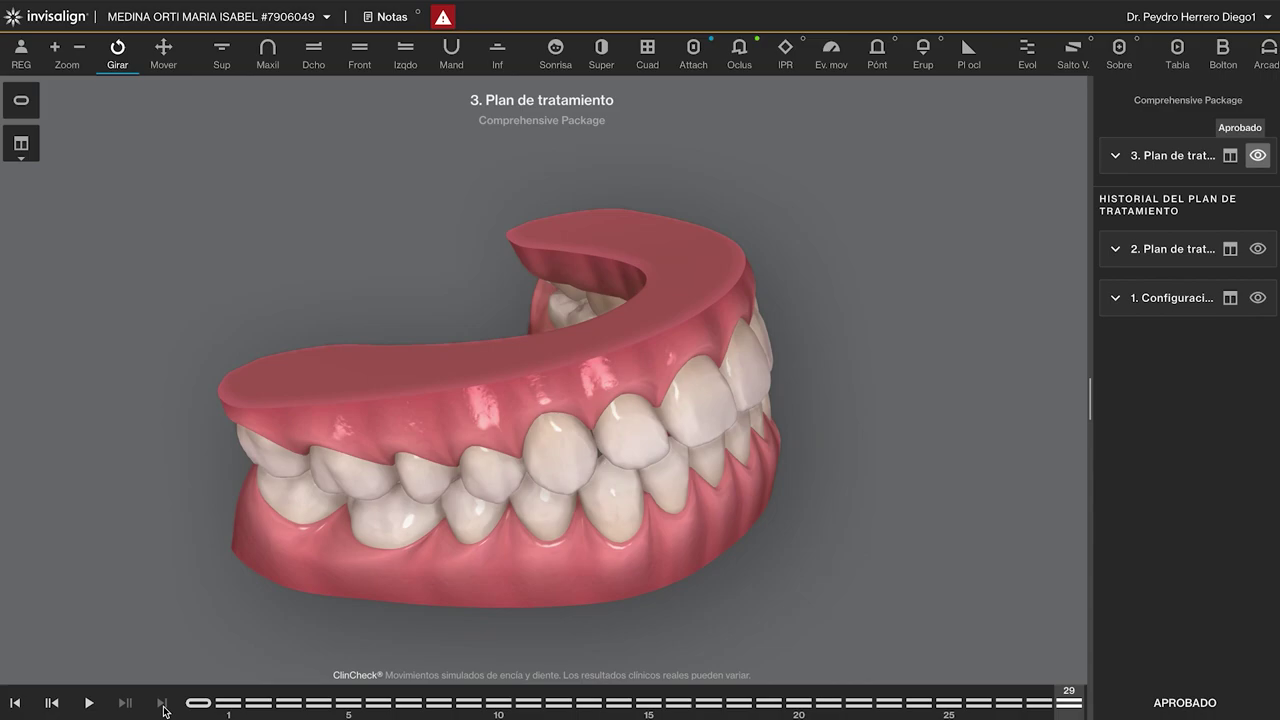
{"action": "left_click", "coordinate": [15, 703]}
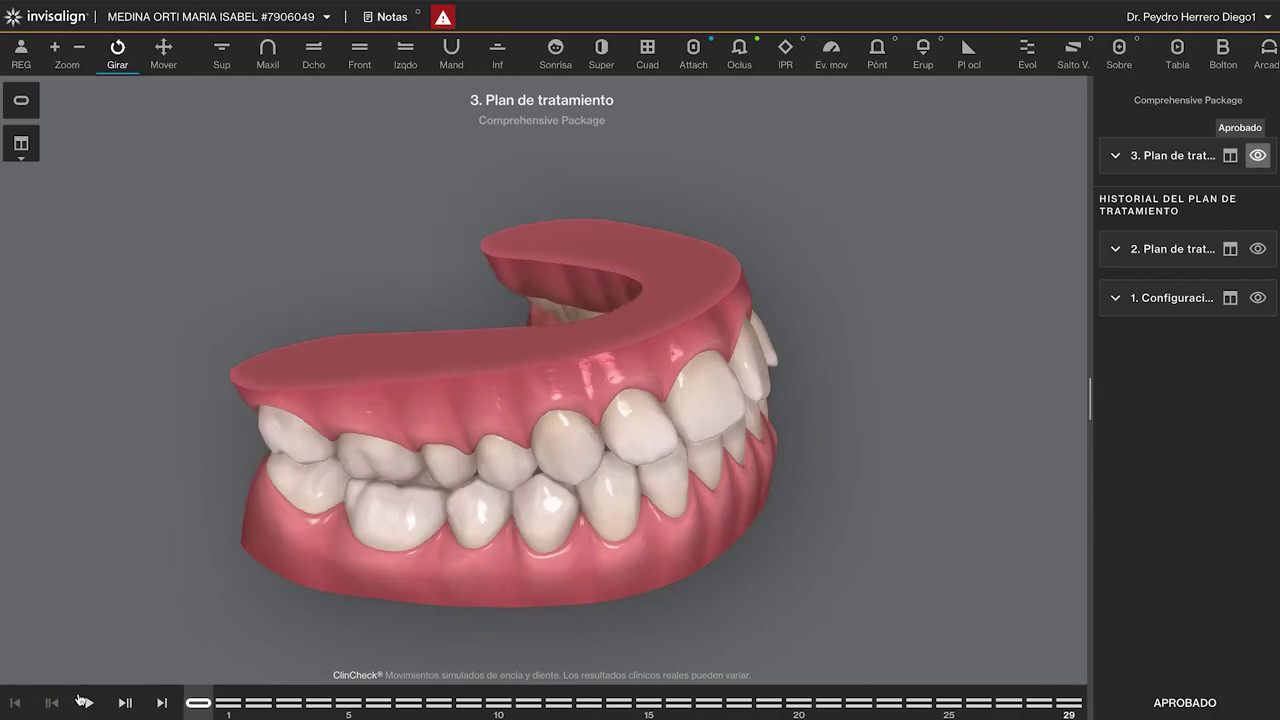
{"action": "left_click", "coordinate": [159, 704]}
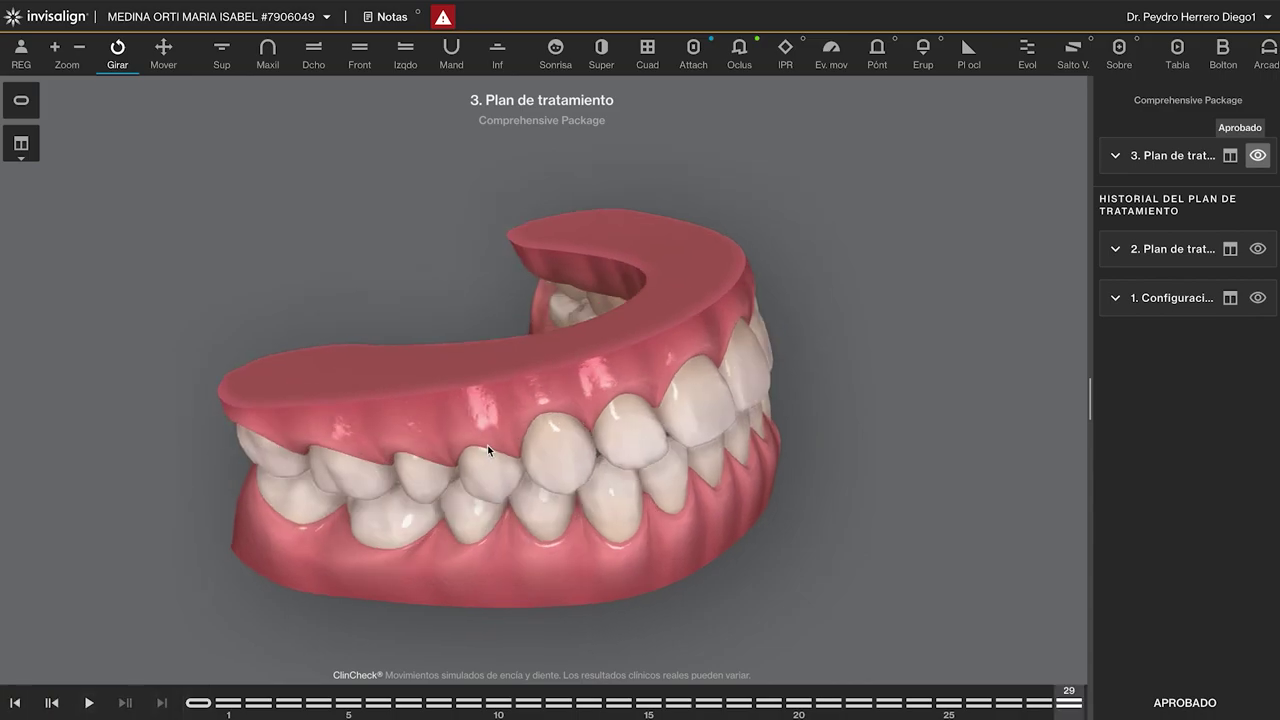
{"action": "left_click_drag", "start_coordinate": [487, 445], "coordinate": [348, 431]}
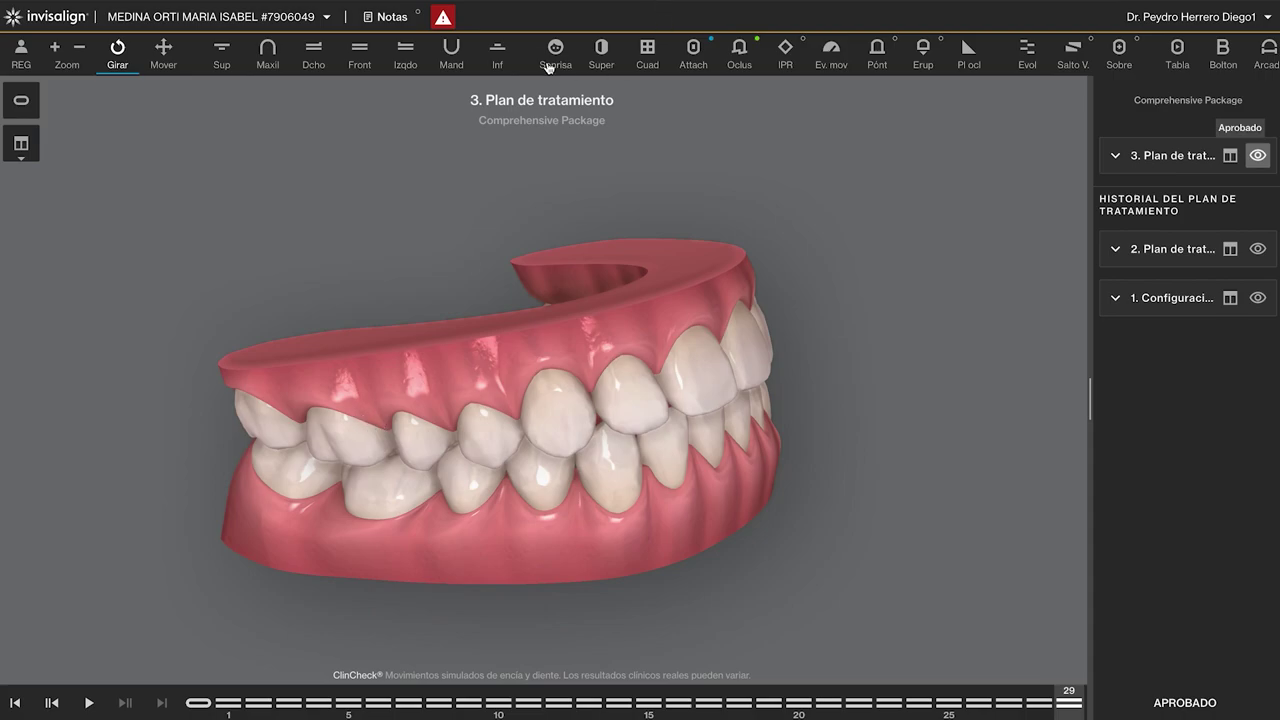
Step: Compare initial and final stage 29 from the left side, viewed from above and below
{"action": "left_click", "coordinate": [405, 52]}
{"action": "left_click_drag", "start_coordinate": [514, 357], "coordinate": [657, 489]}
{"action": "left_click", "coordinate": [198, 703]}
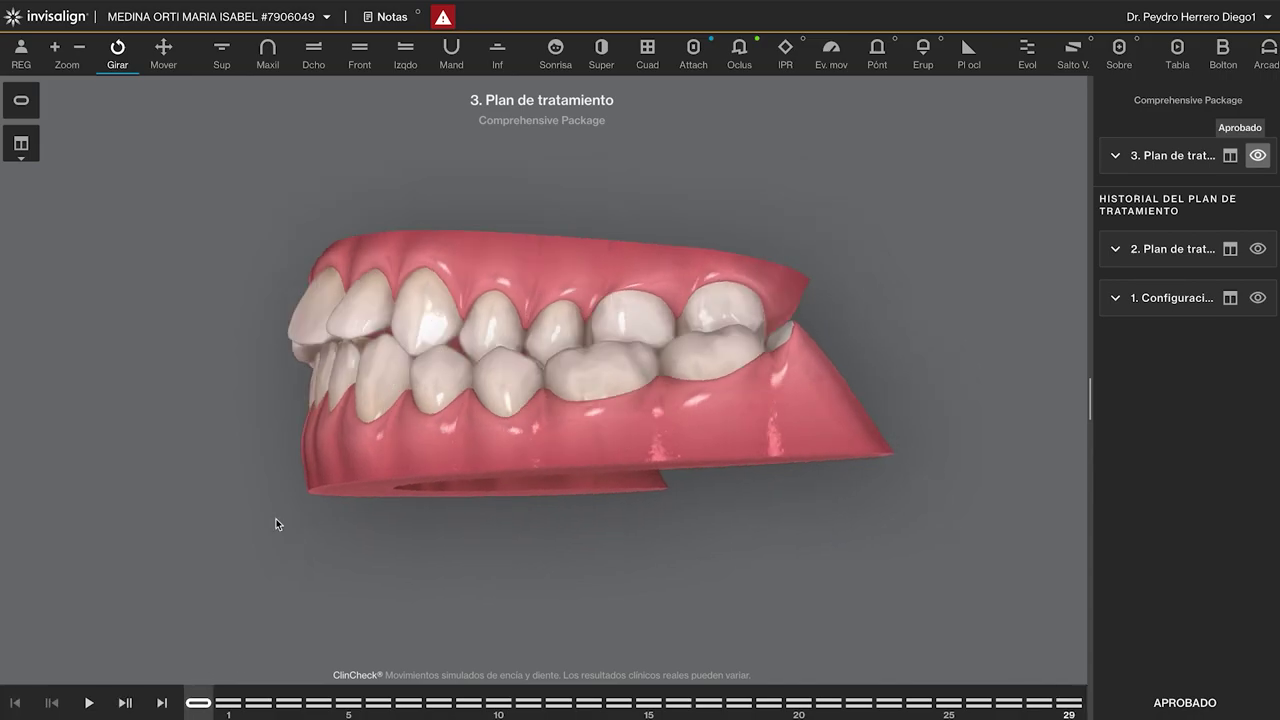
{"action": "left_click_drag", "start_coordinate": [563, 358], "coordinate": [558, 488]}
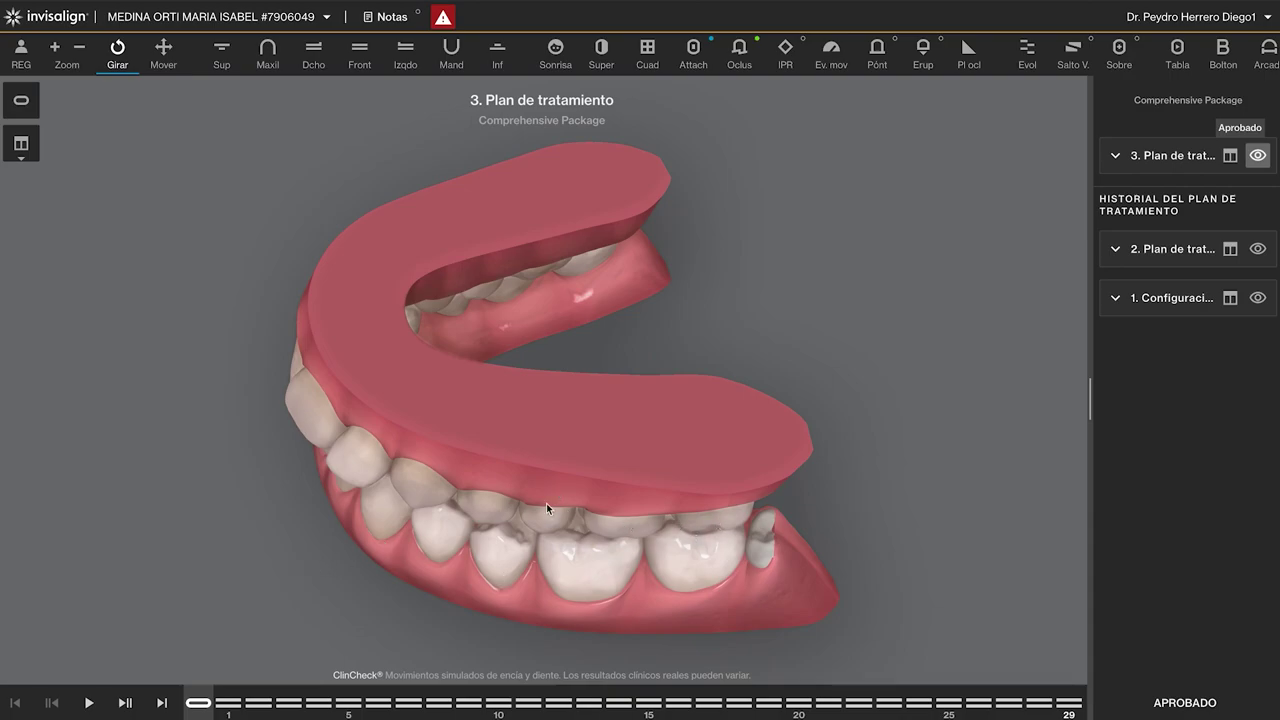
{"action": "left_click", "coordinate": [162, 703]}
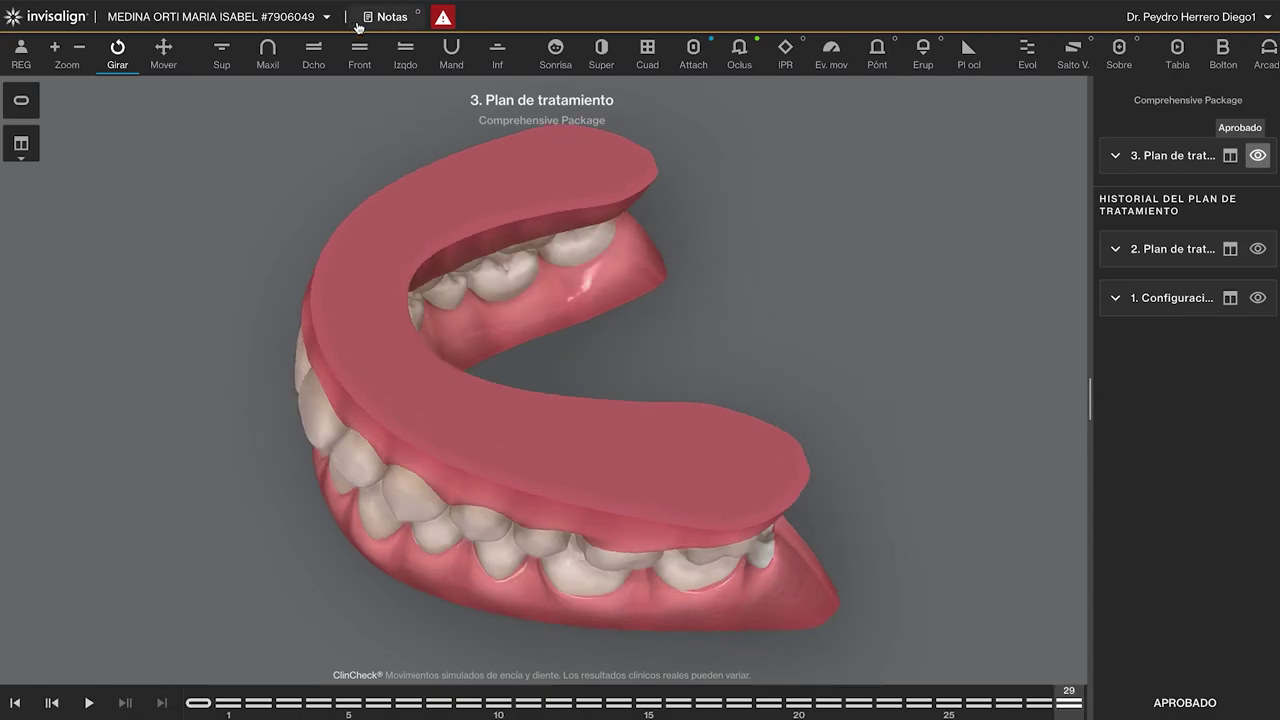
Step: Turn on attachments and inspect them on the upper and lower occlusal views
{"action": "left_click", "coordinate": [684, 60]}
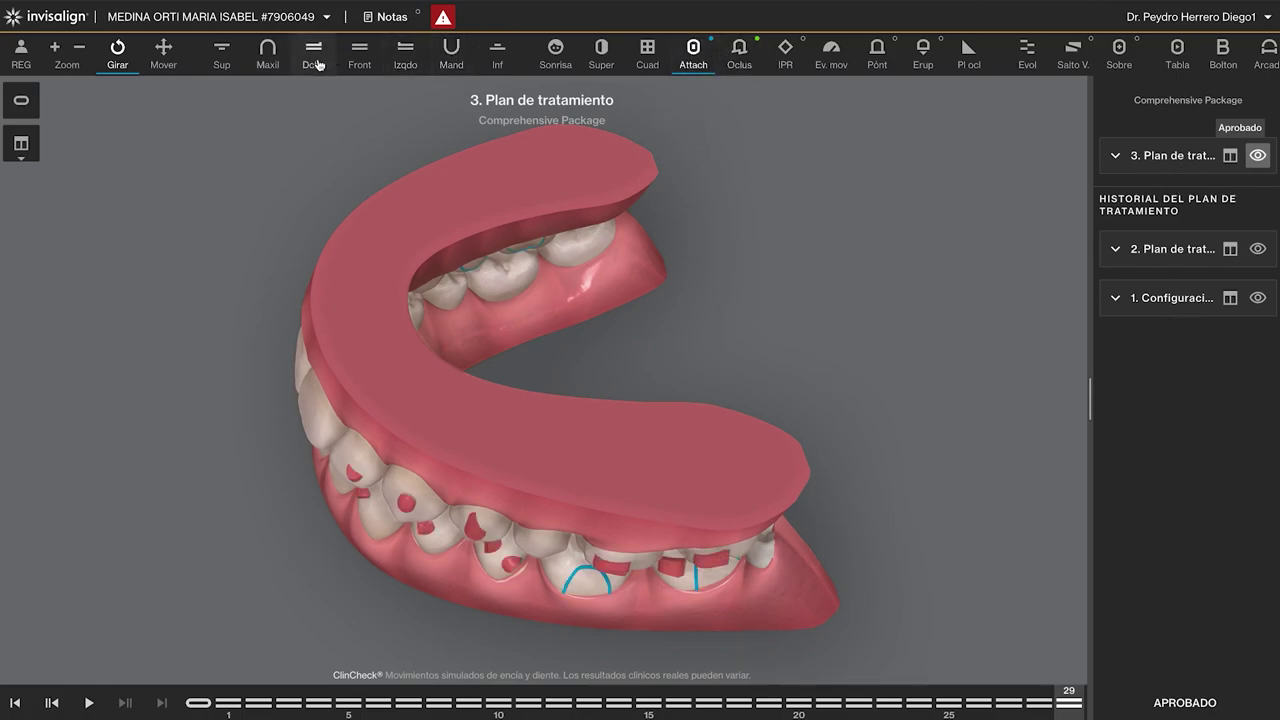
{"action": "left_click", "coordinate": [267, 56]}
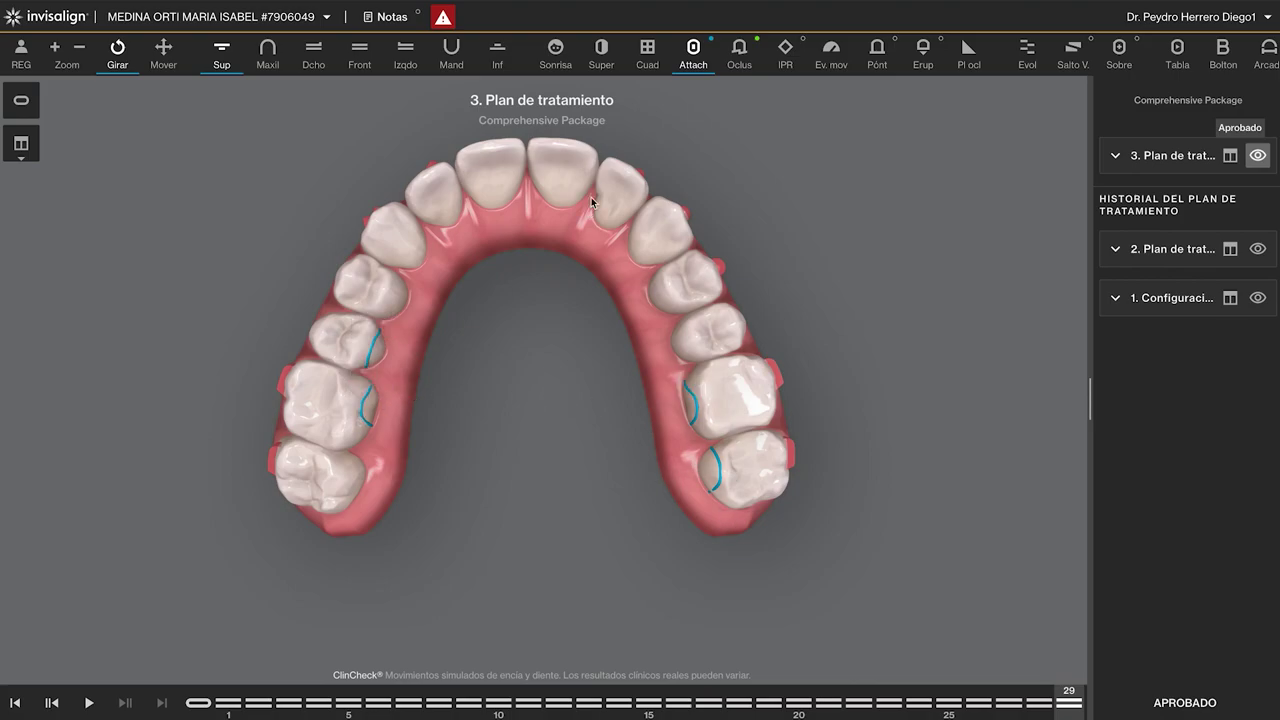
{"action": "left_click", "coordinate": [448, 52]}
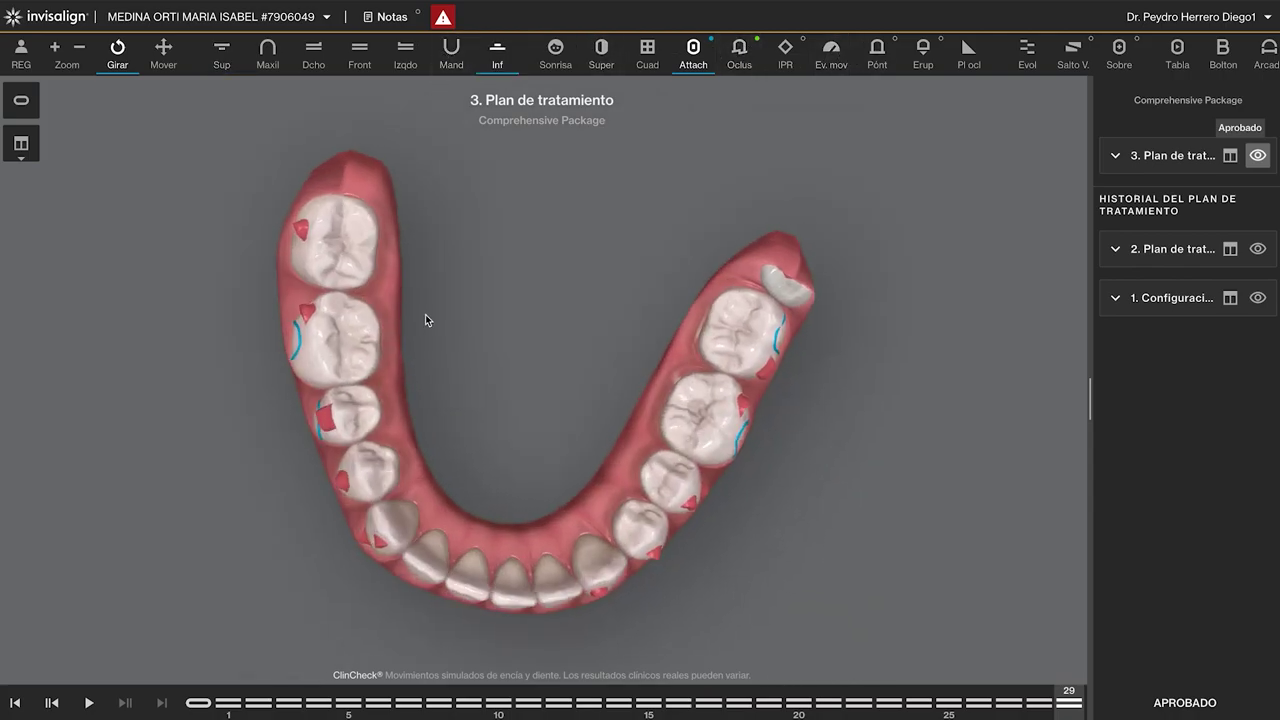
{"action": "left_click_drag", "start_coordinate": [412, 312], "coordinate": [306, 300]}
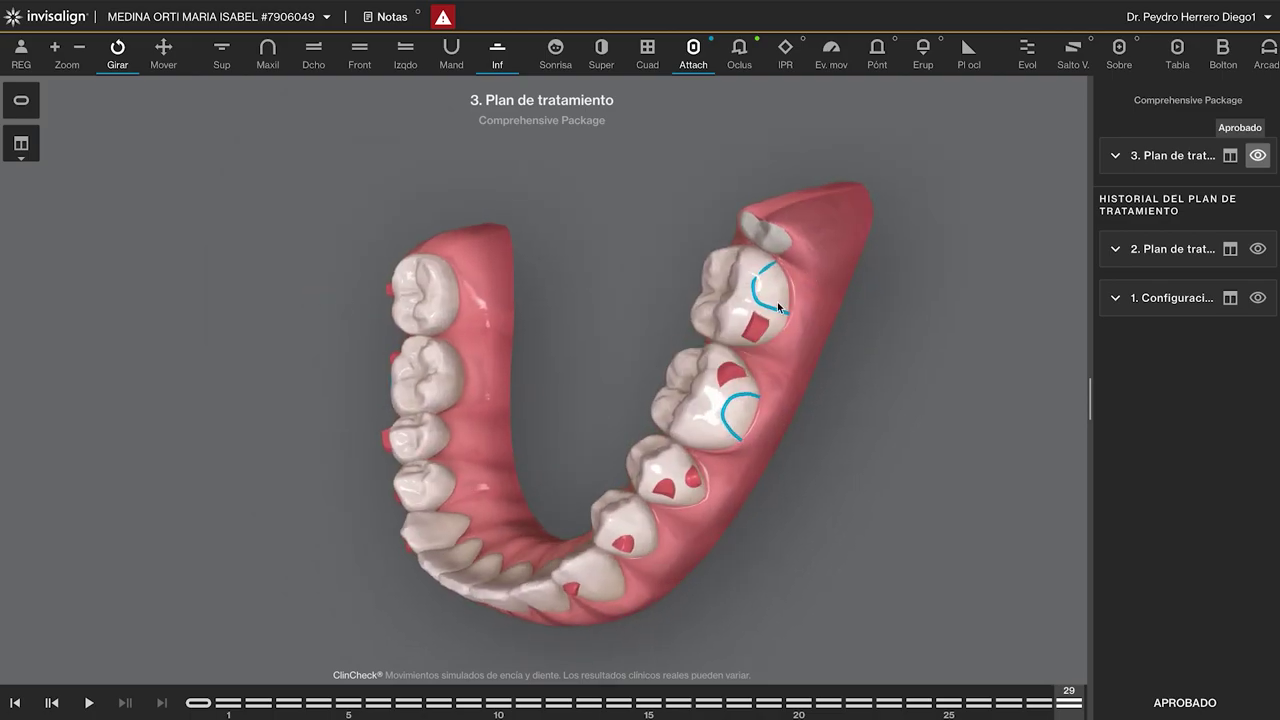
{"action": "left_click_drag", "start_coordinate": [791, 277], "coordinate": [780, 340]}
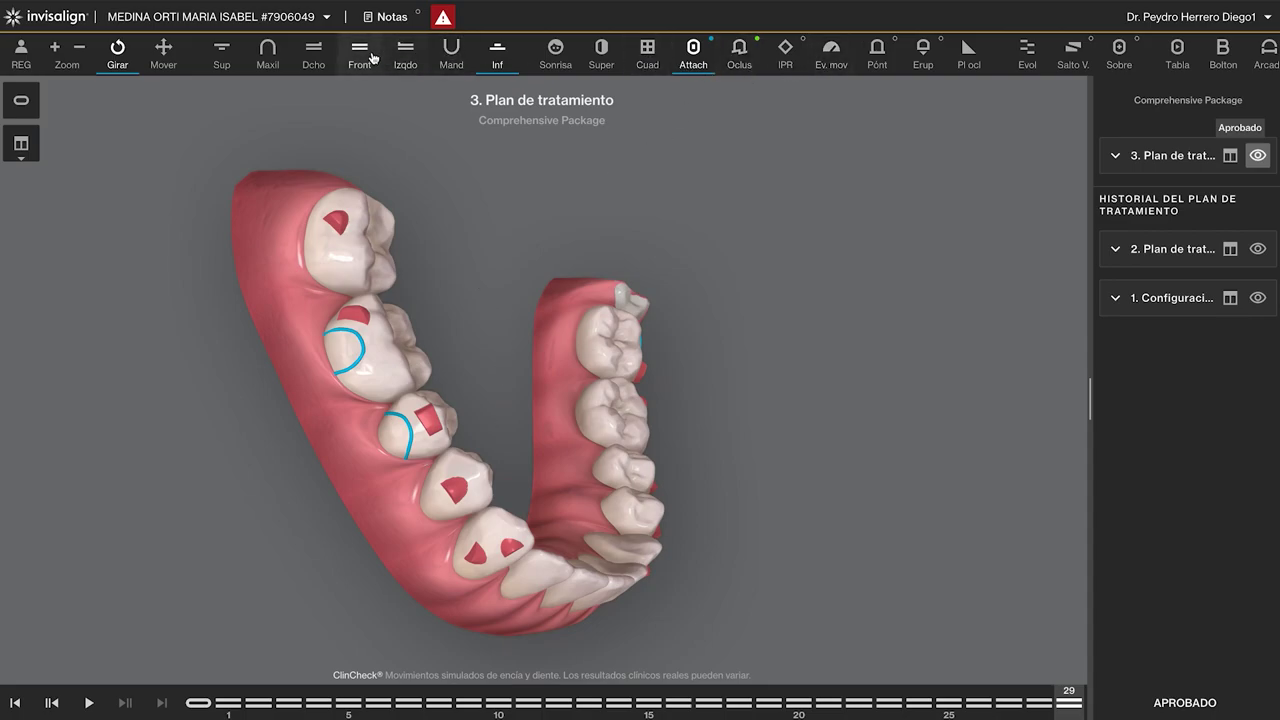
Step: Return to the initial stage and cycle through front, right, left and front views
{"action": "left_click", "coordinate": [405, 60]}
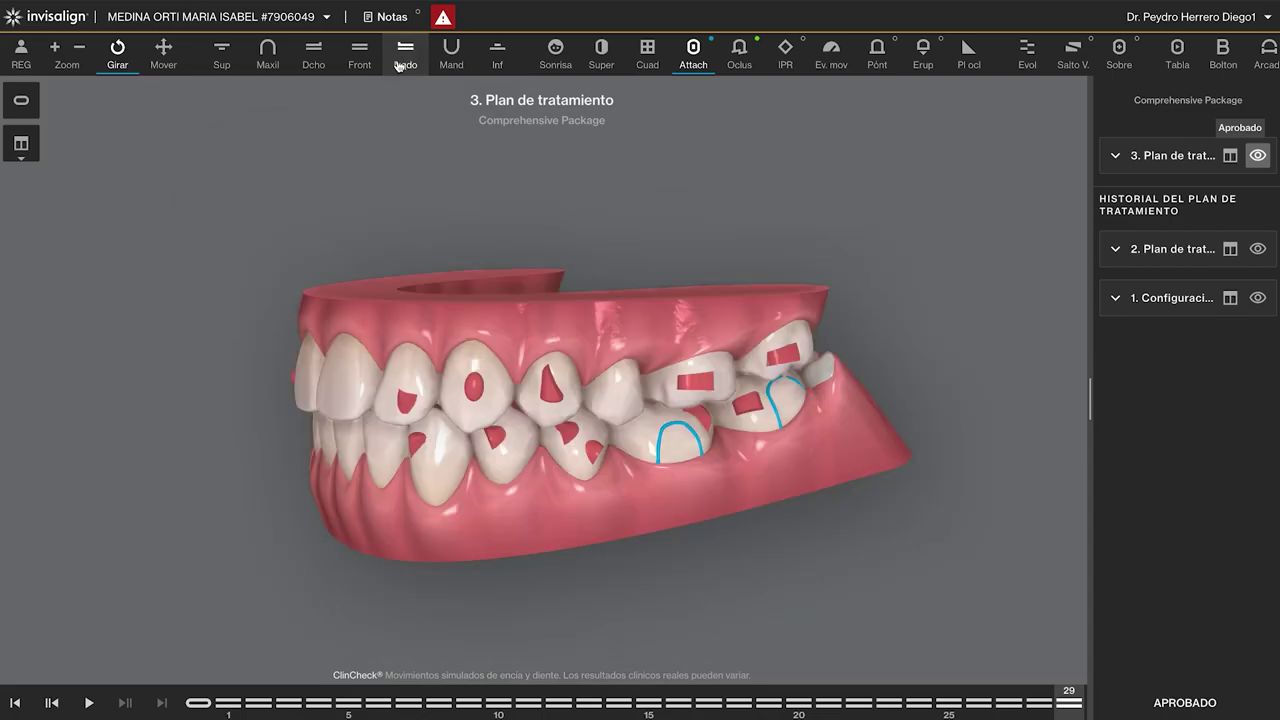
{"action": "left_click_drag", "start_coordinate": [346, 290], "coordinate": [529, 274]}
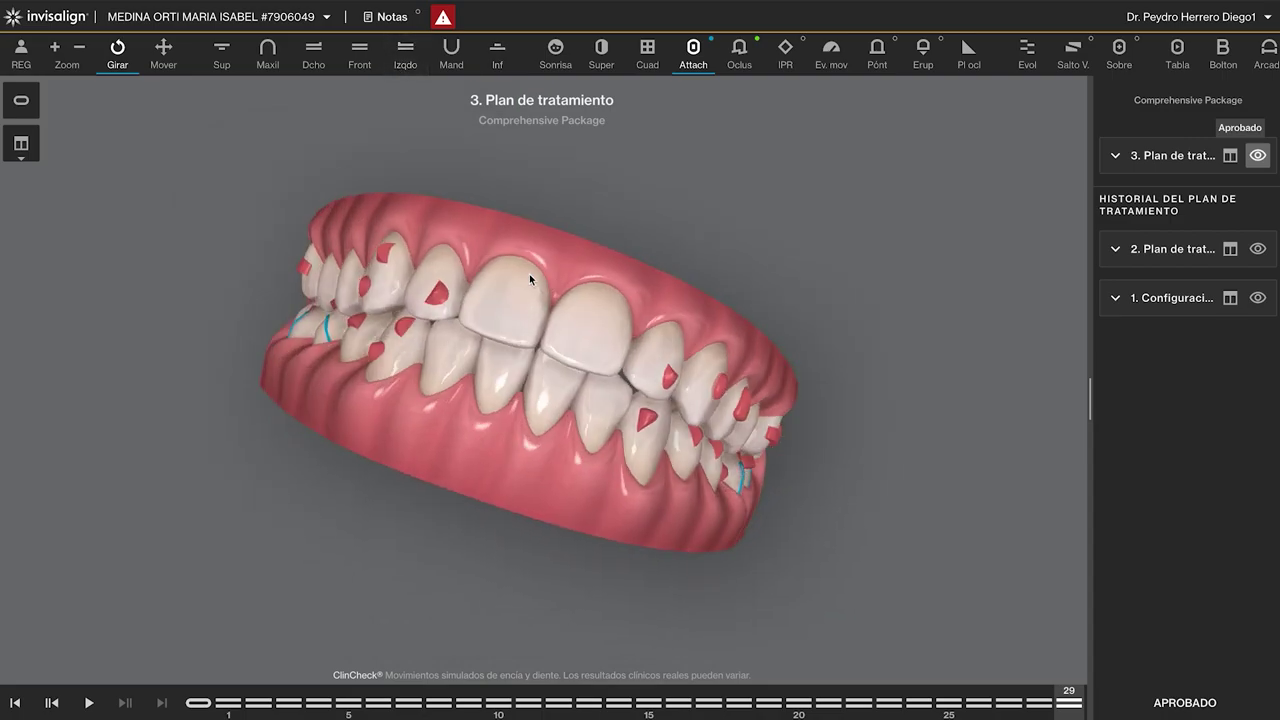
{"action": "left_click", "coordinate": [16, 704]}
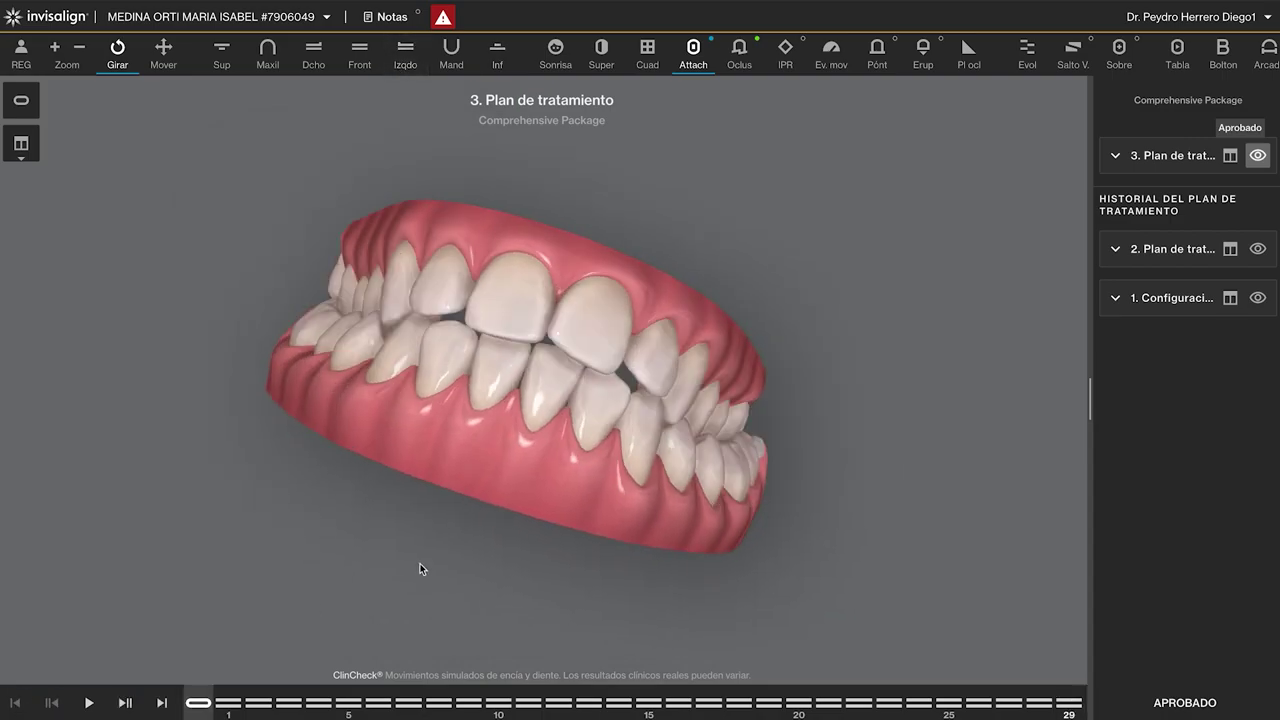
{"action": "left_click", "coordinate": [349, 62]}
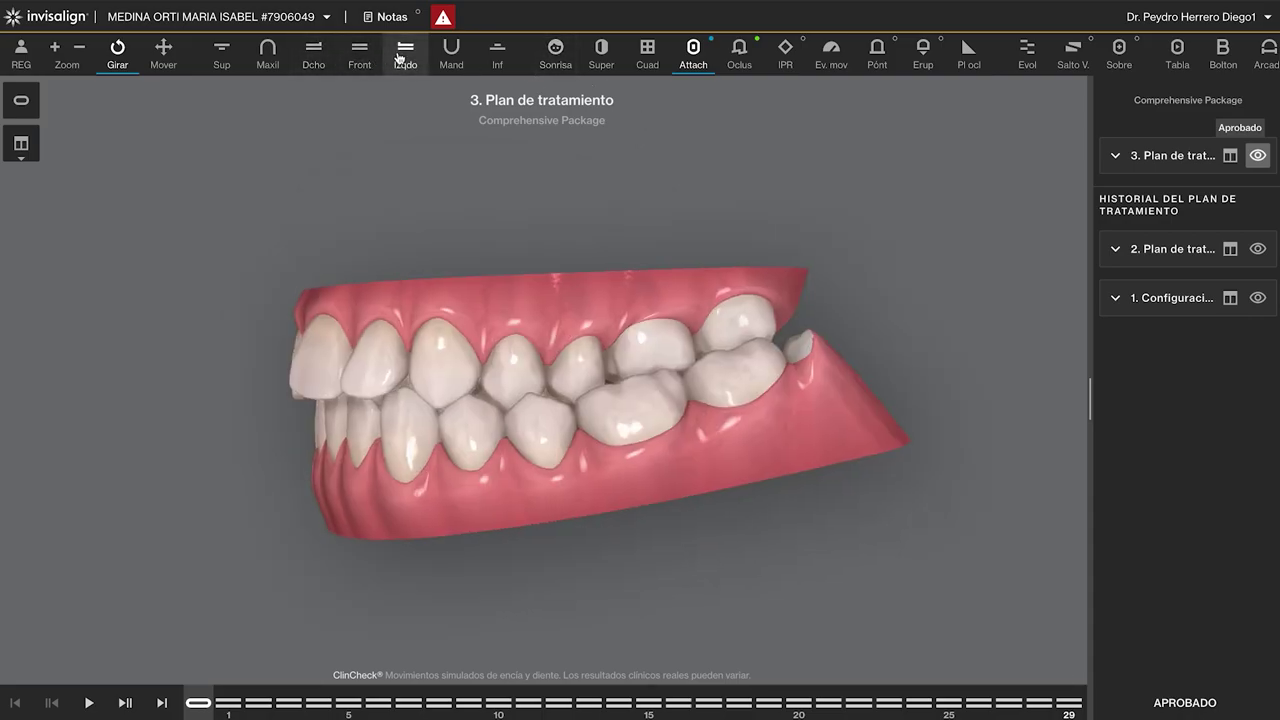
{"action": "left_click", "coordinate": [318, 60]}
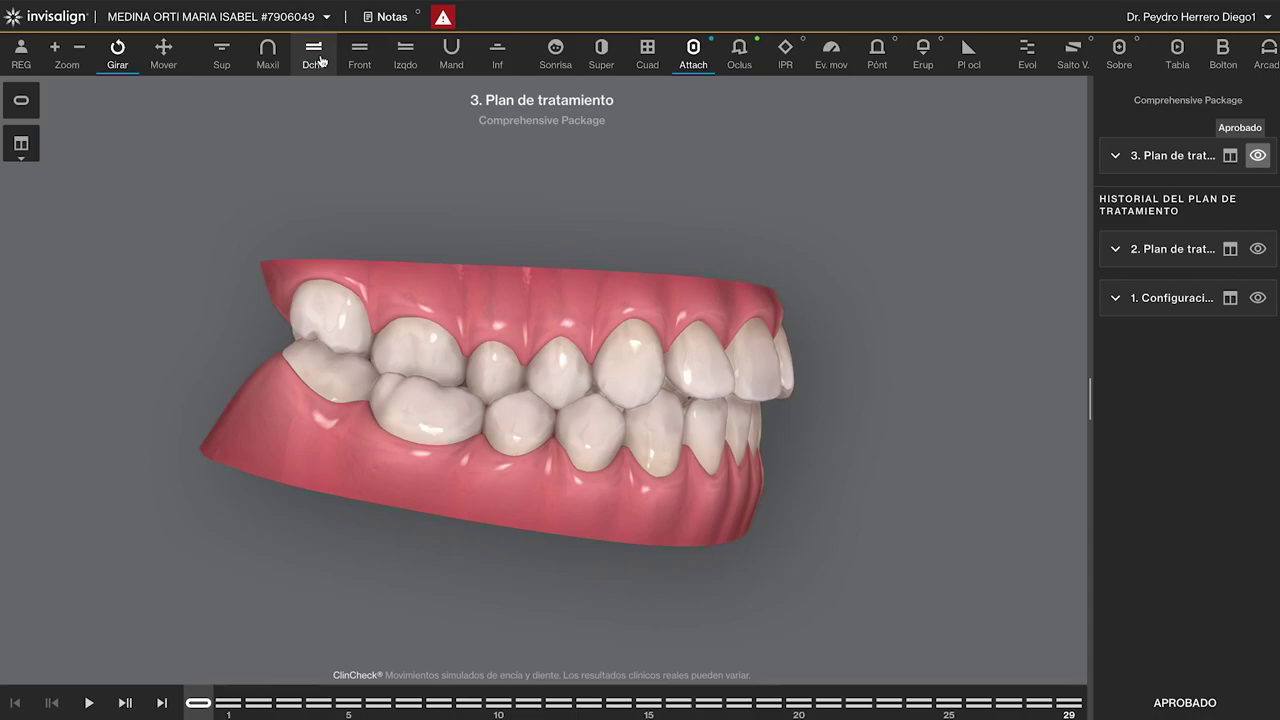
{"action": "left_click", "coordinate": [414, 58]}
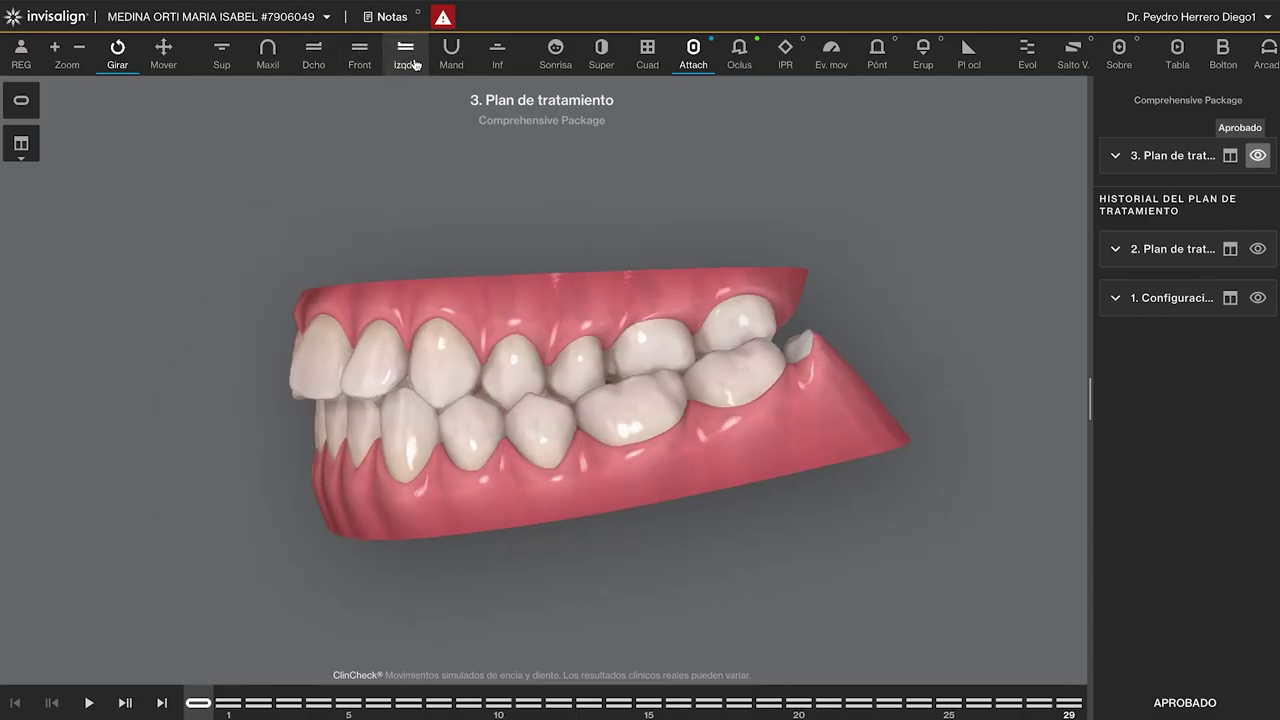
{"action": "left_click", "coordinate": [360, 55]}
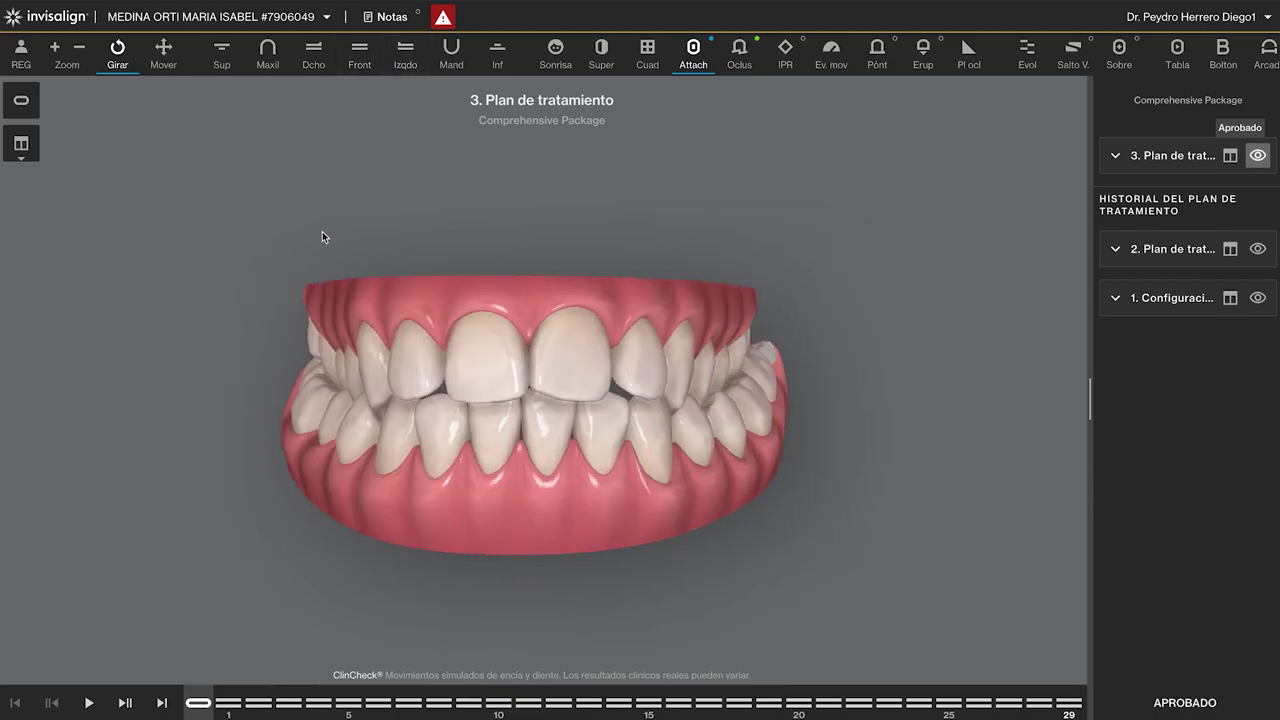
Step: Advance the timeline to reveal attachments, inspect the side Botón button, then go from stage 1 to stage 29
{"action": "left_click_drag", "start_coordinate": [198, 702], "coordinate": [649, 714]}
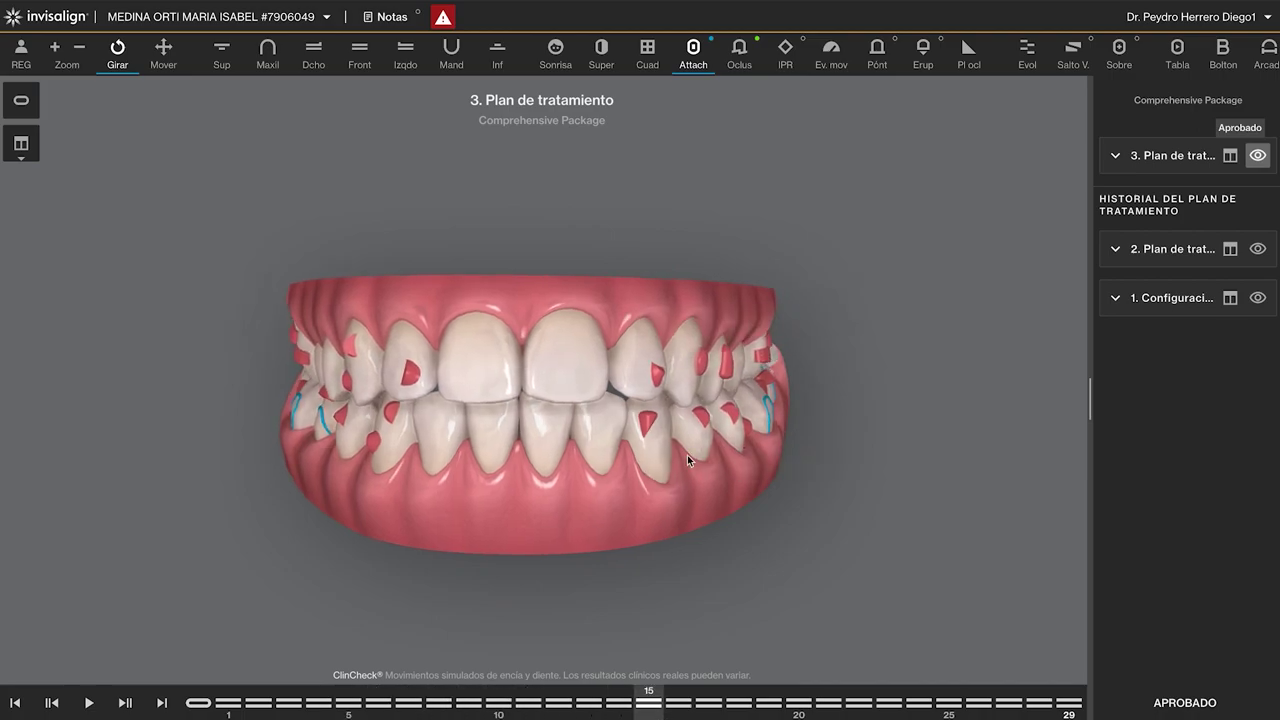
{"action": "left_click_drag", "start_coordinate": [687, 455], "coordinate": [788, 370]}
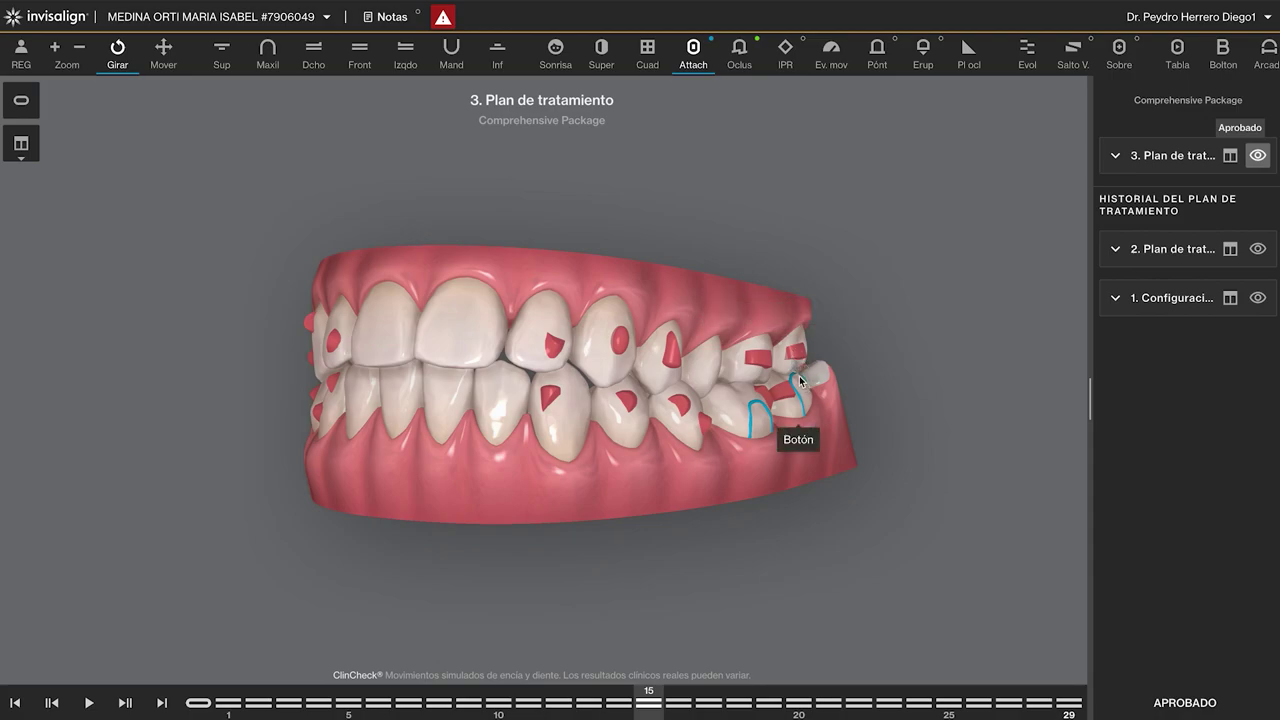
{"action": "left_click", "coordinate": [15, 703]}
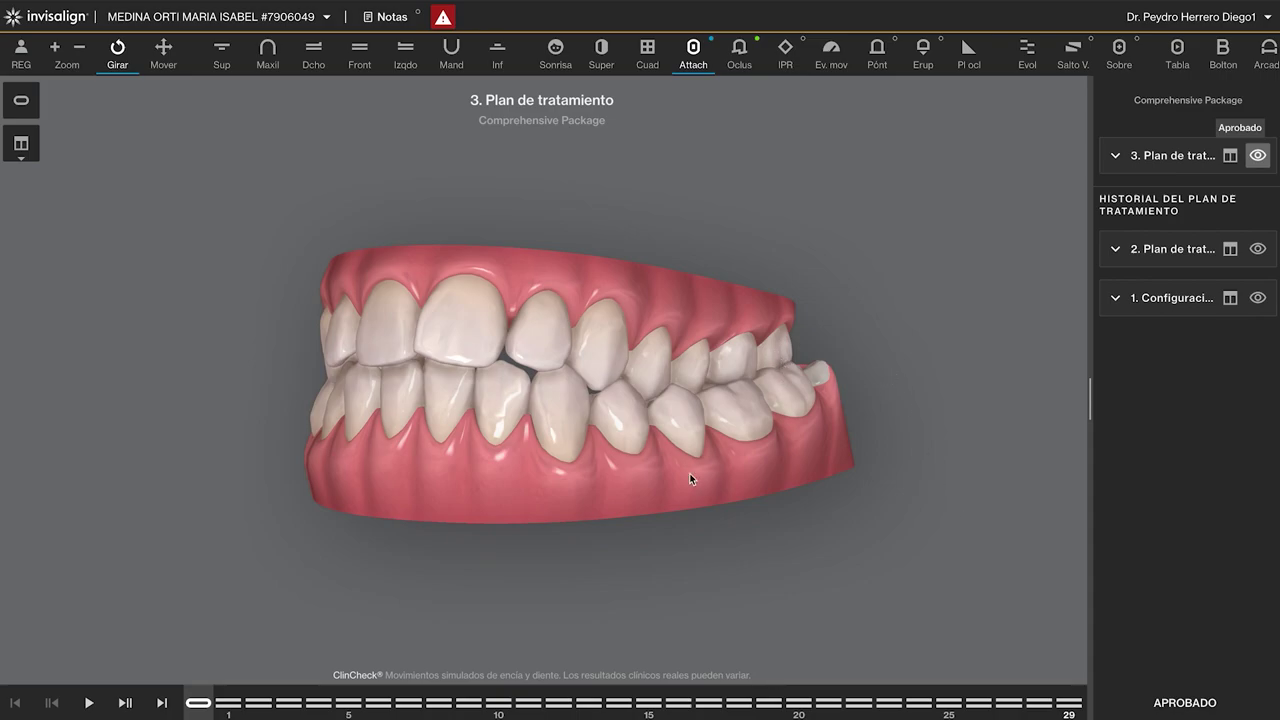
{"action": "left_click", "coordinate": [161, 703]}
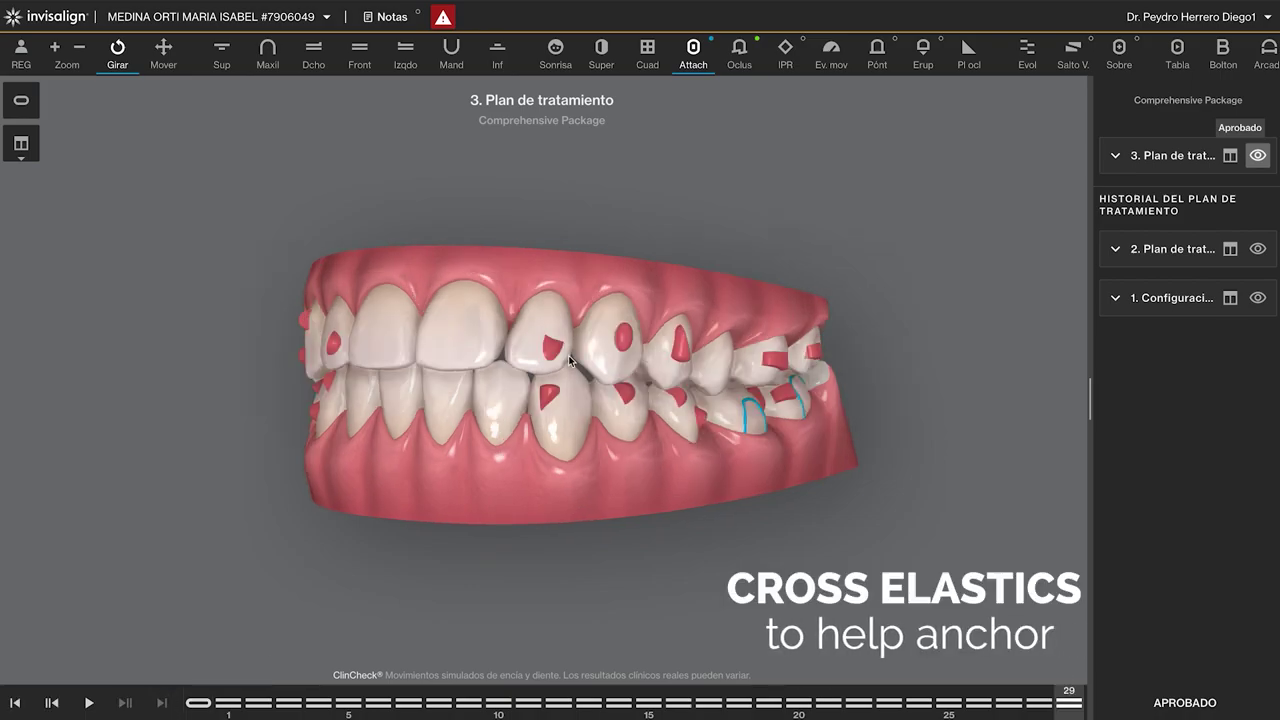